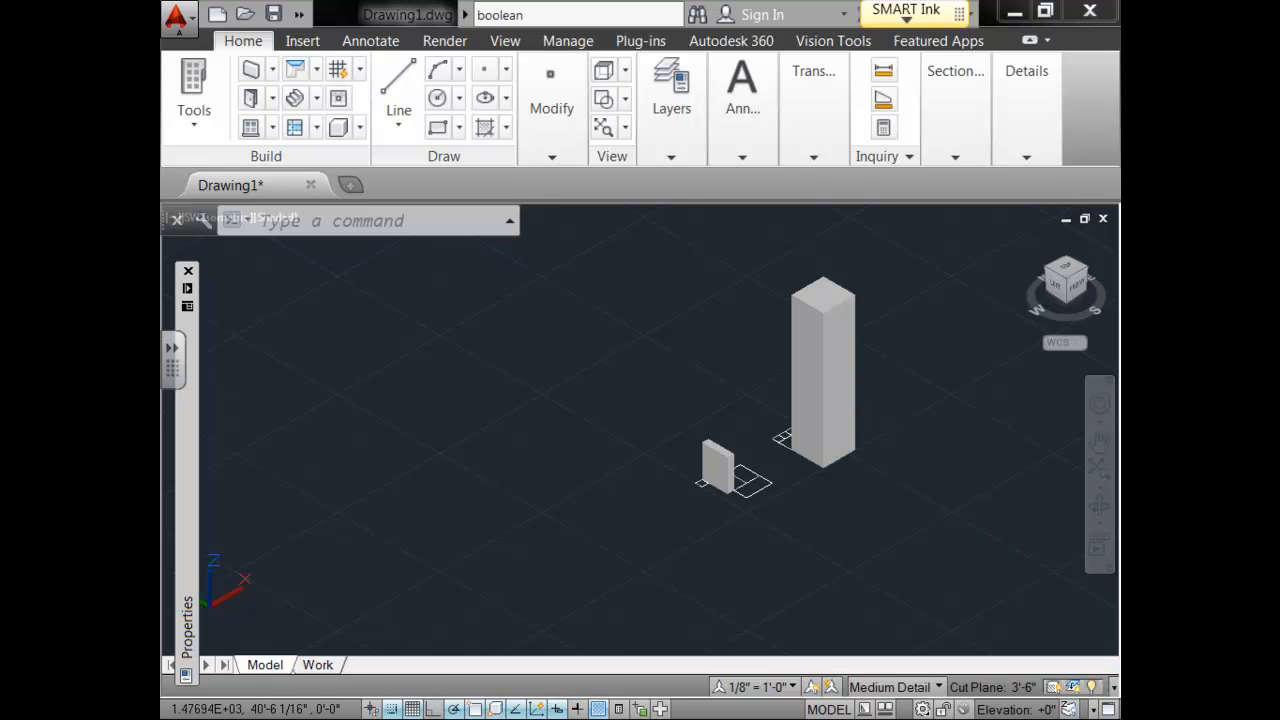
click(1014, 10)
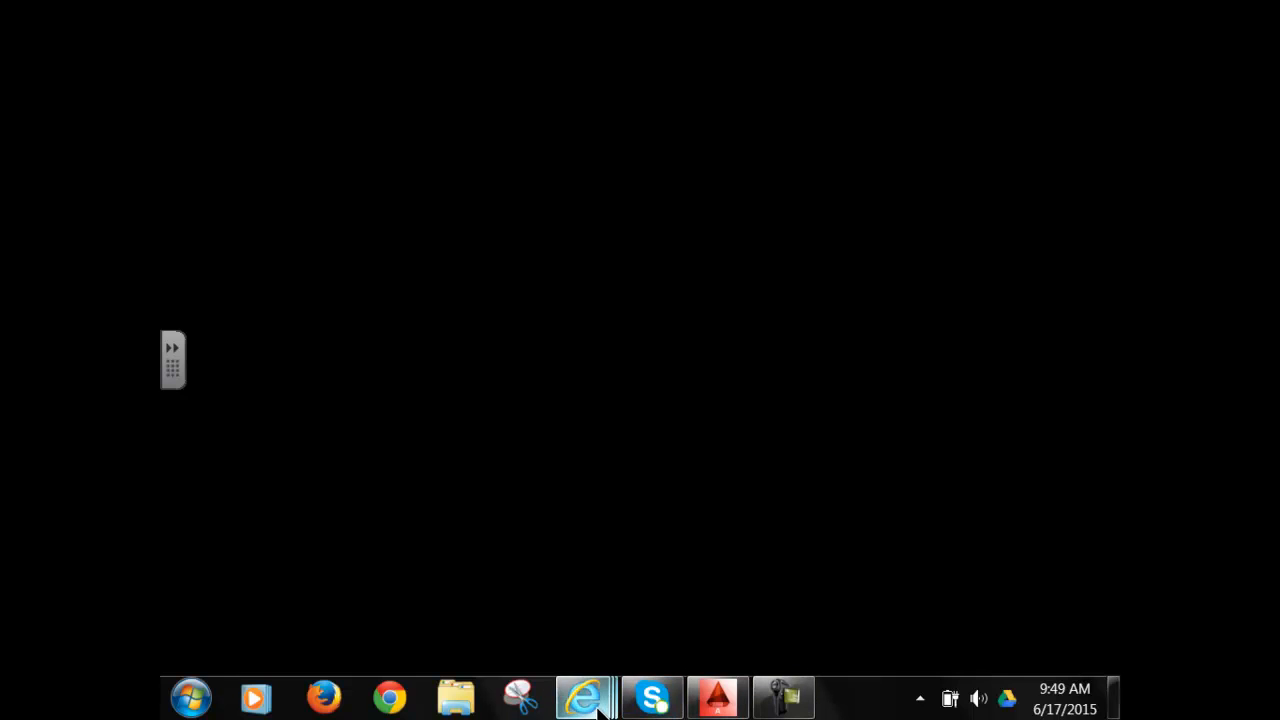
mouse_move(586, 700)
click(214, 600)
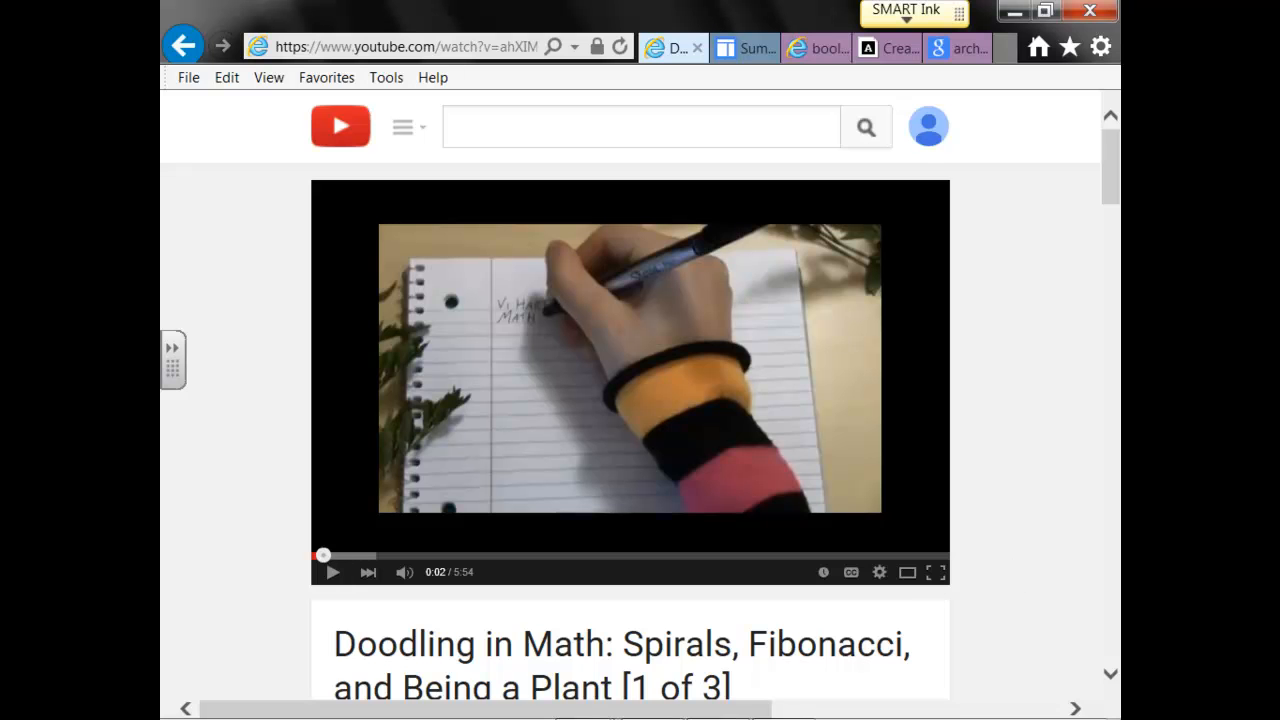
mouse_move(256, 716)
click(741, 713)
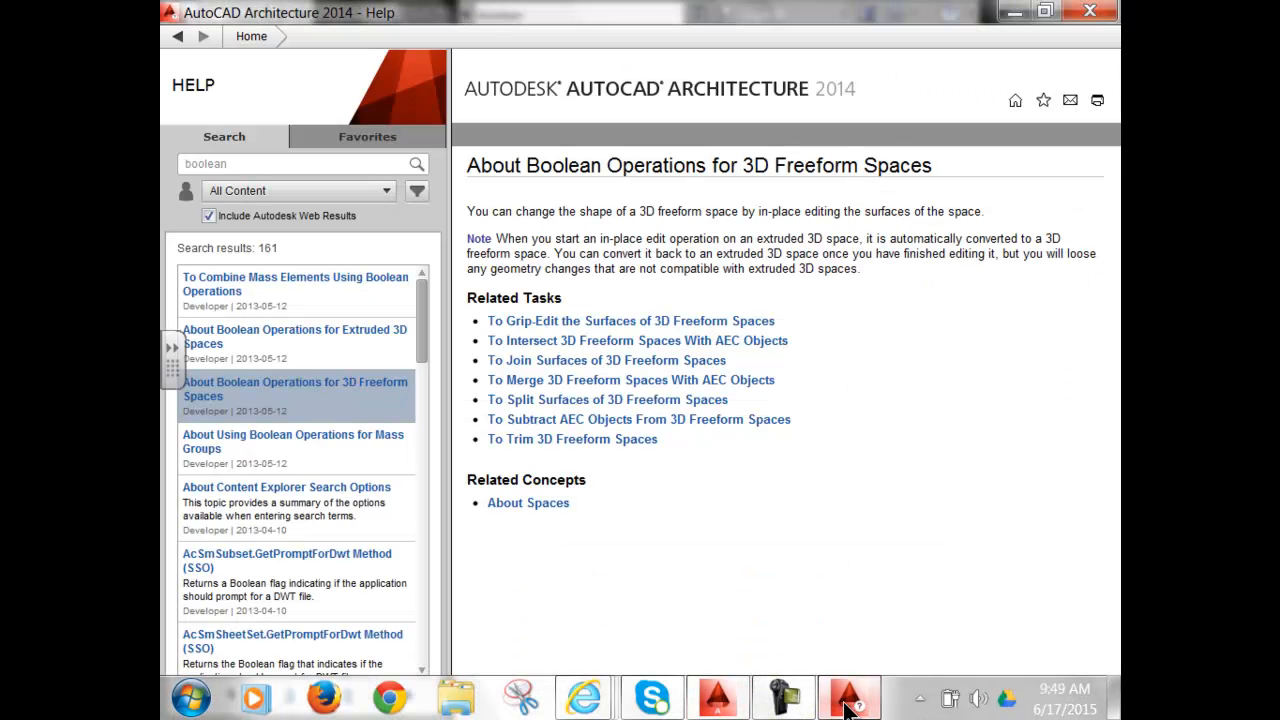
click(1014, 11)
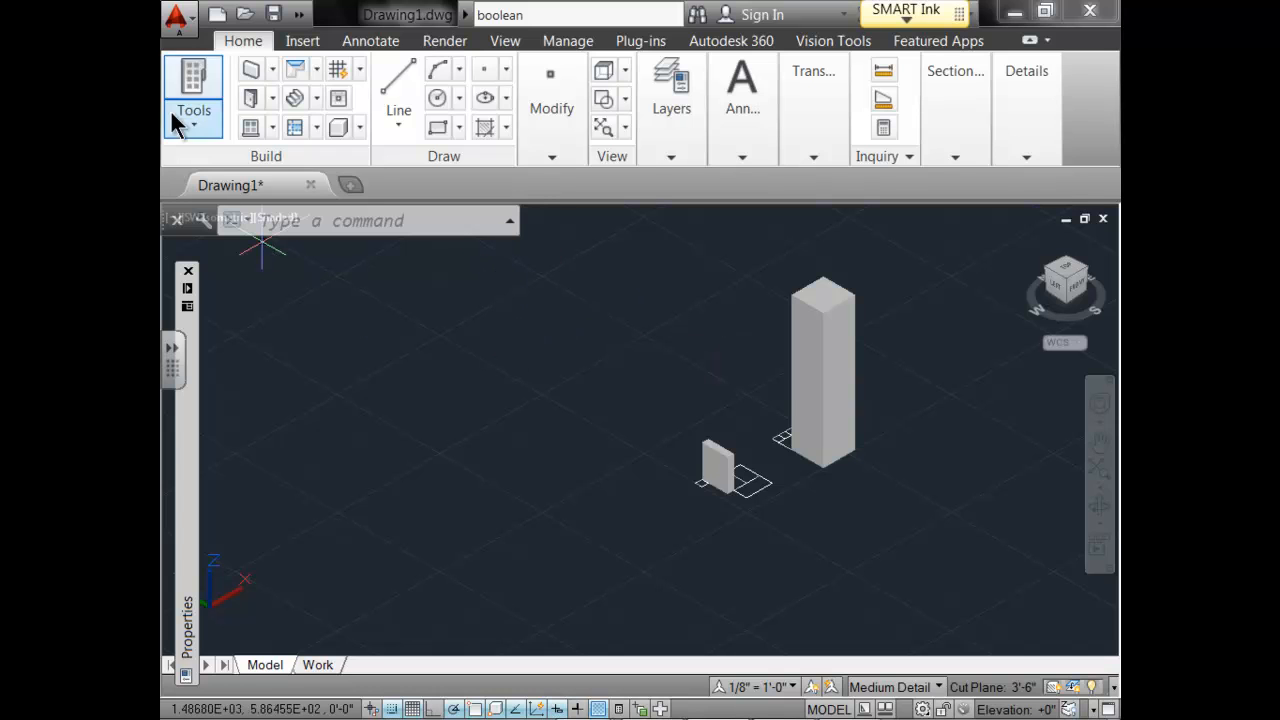
Create a new drawing from the Aec Model (Imperial Ctb) template and continue past the educational product notice.
click(185, 22)
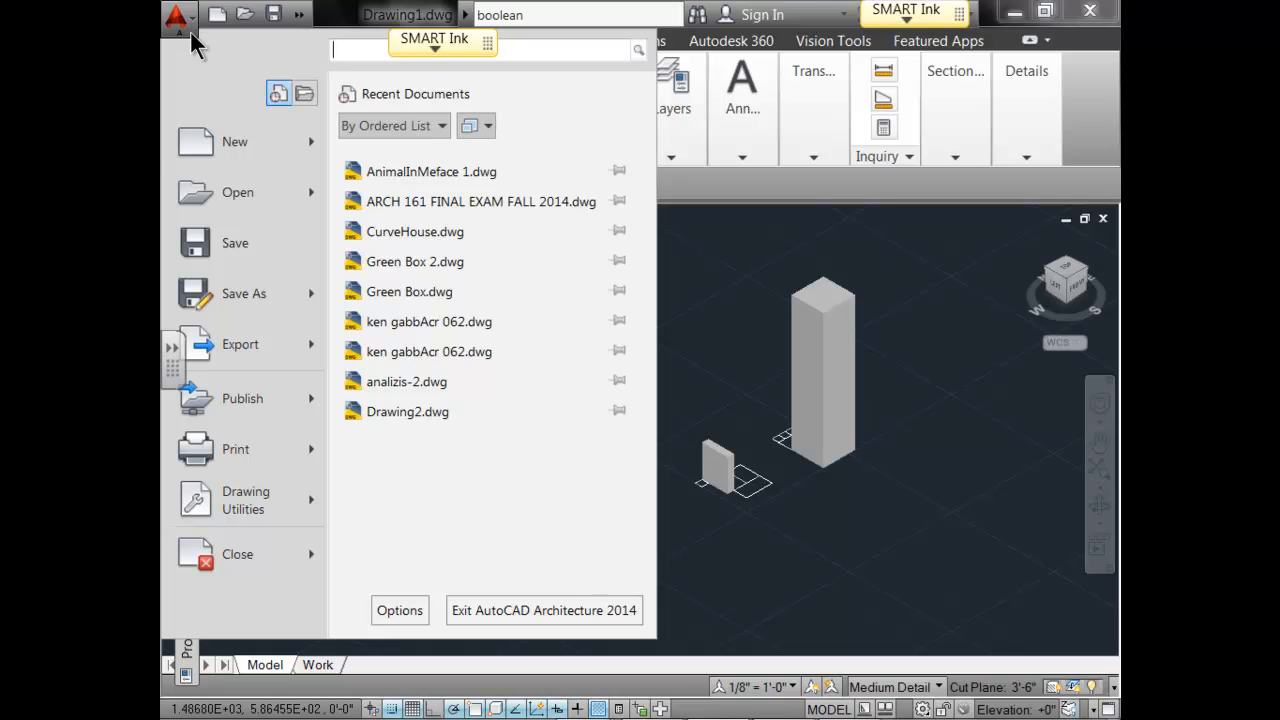
mouse_move(268, 156)
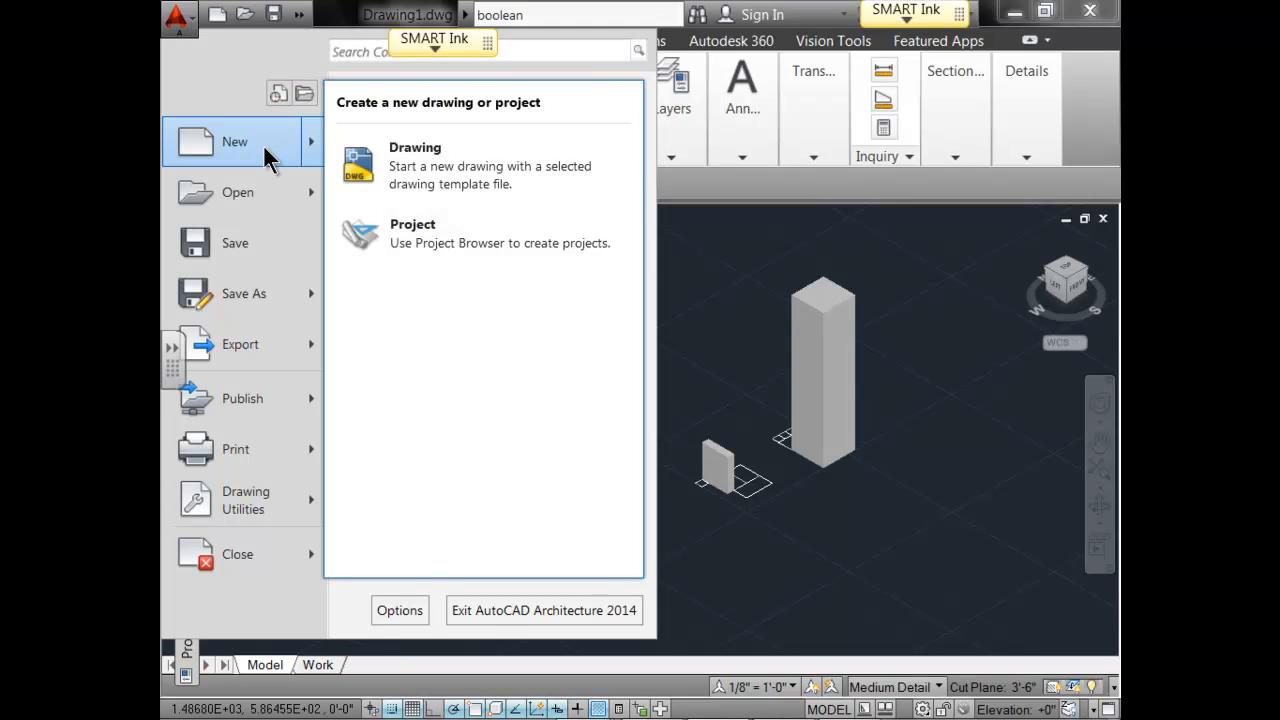
click(457, 170)
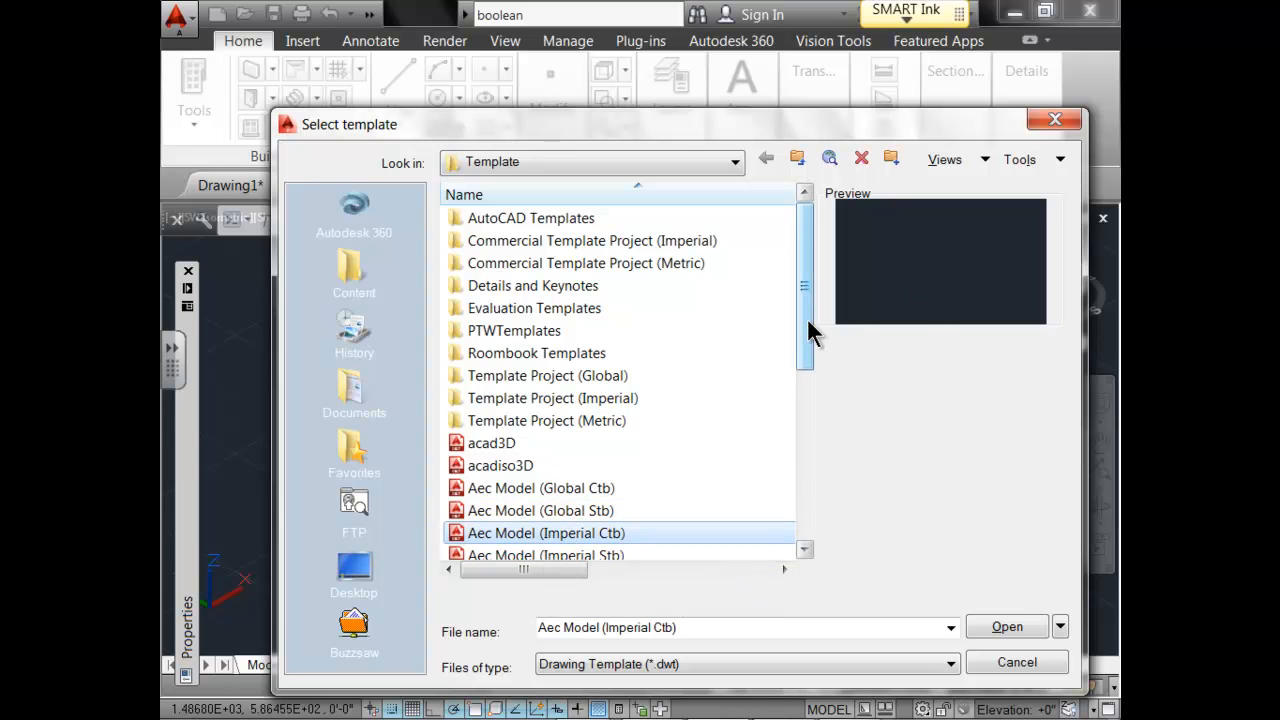
drag(806, 317, 805, 372)
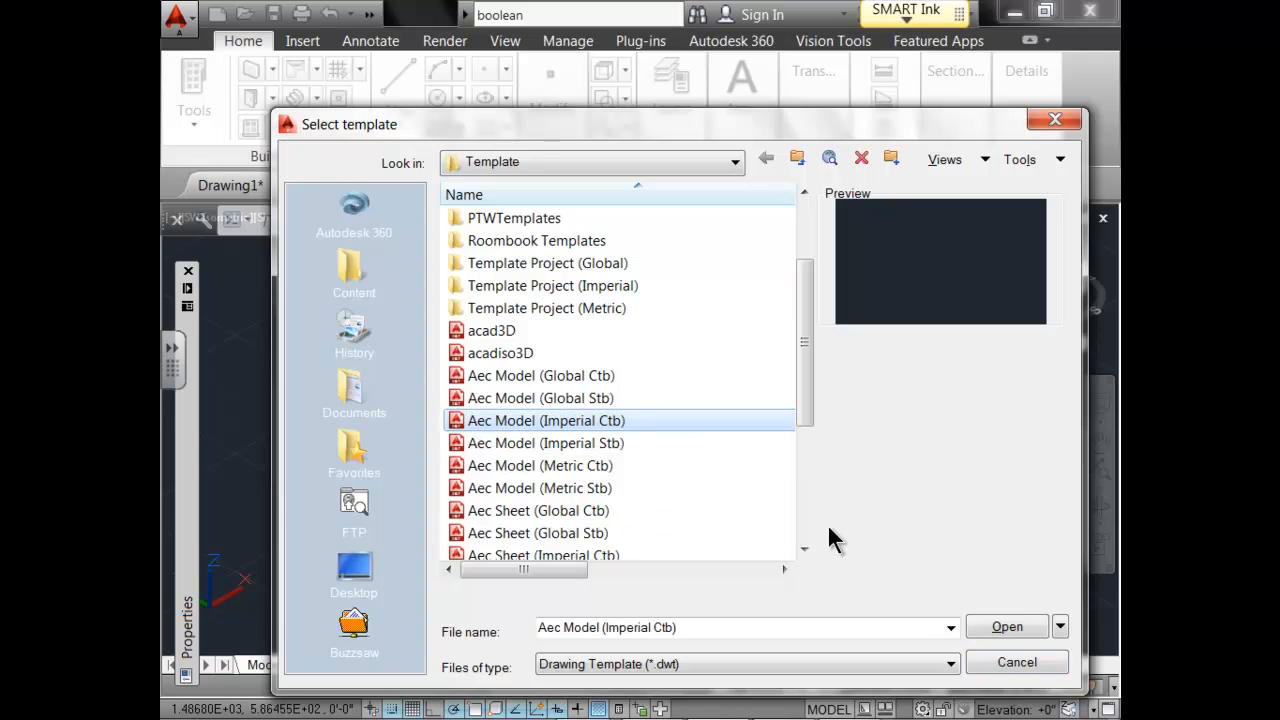
click(1045, 627)
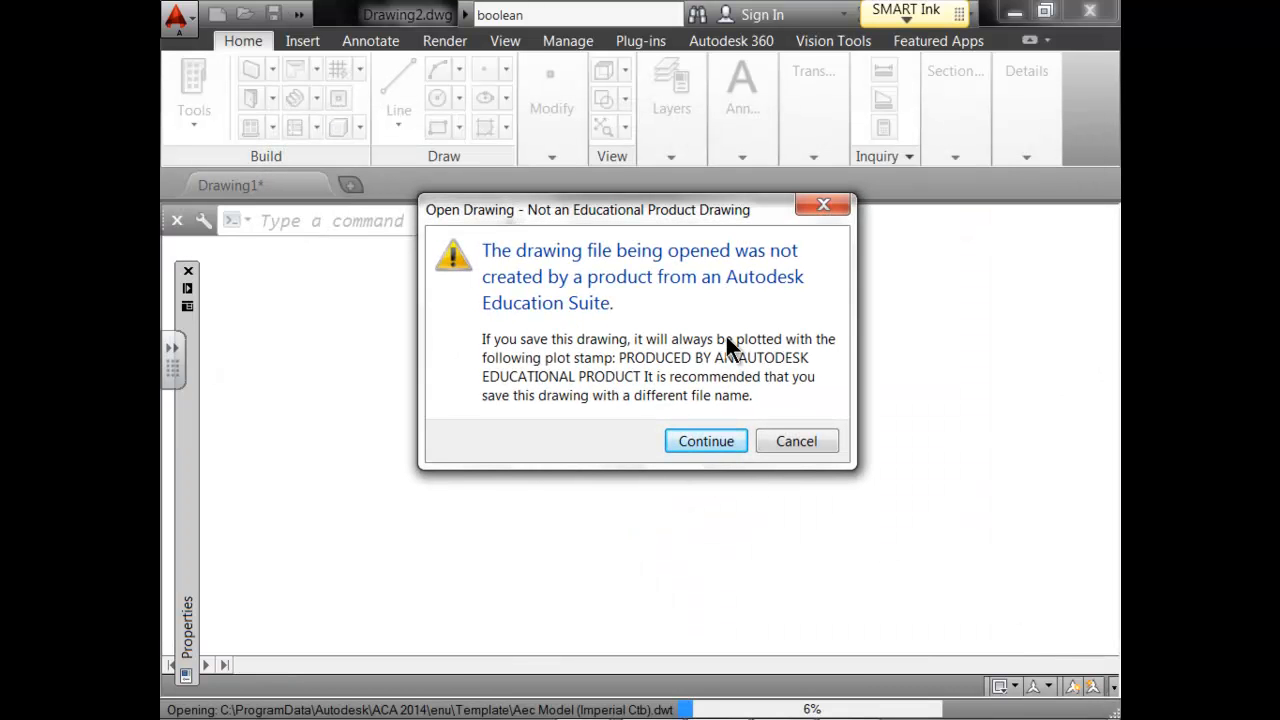
click(724, 443)
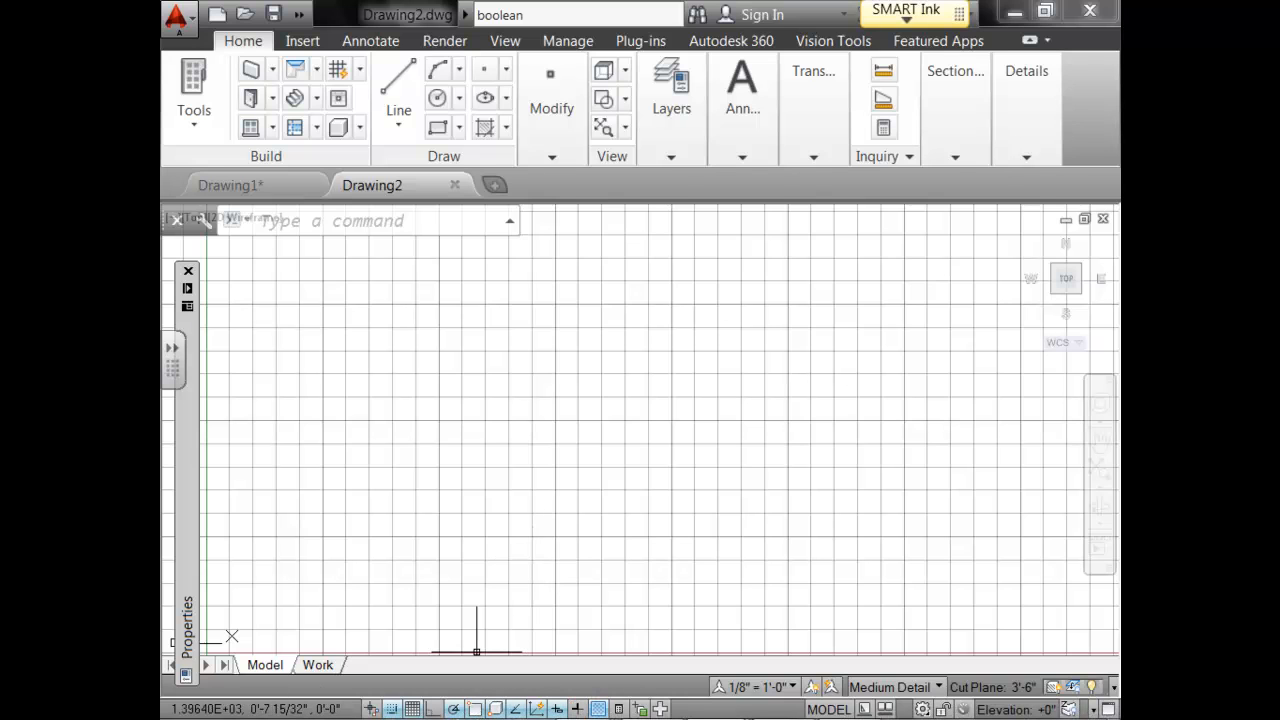
Turn off object snap for the new drawing.
click(478, 708)
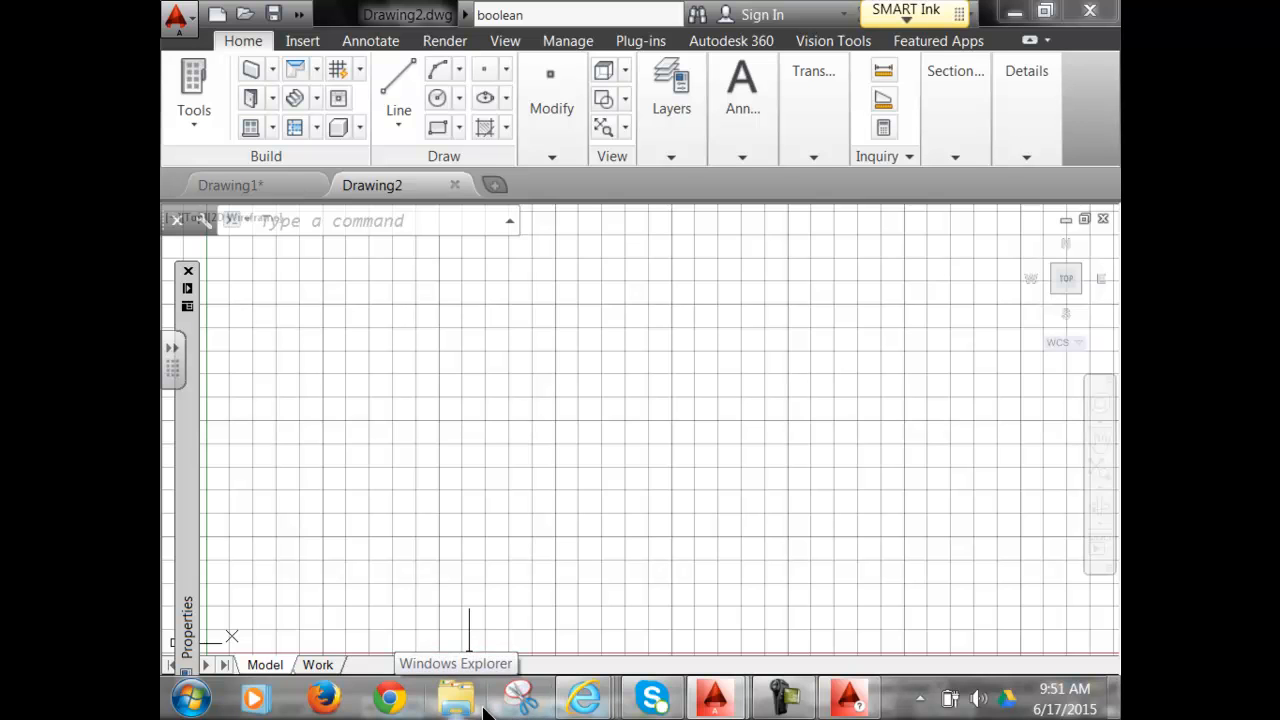
drag(484, 710, 850, 700)
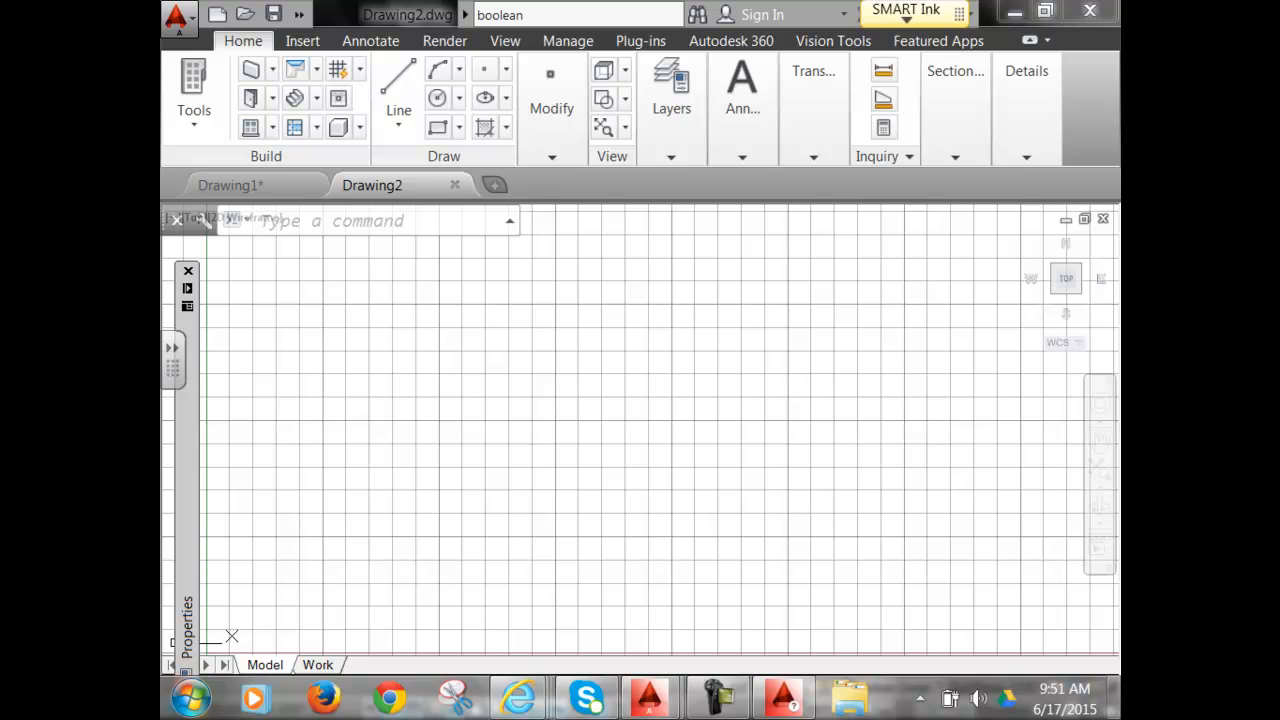
drag(891, 700, 1078, 580)
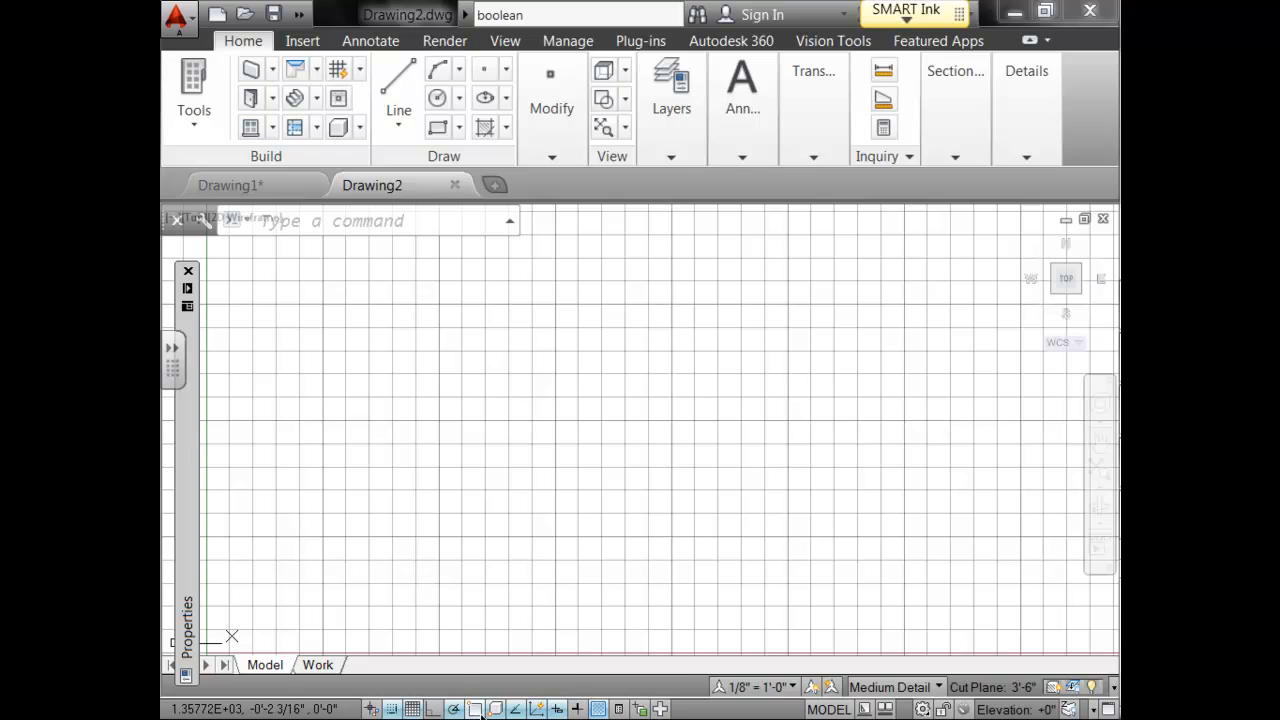
Set the snap X and Y spacing to 1" in the drafting settings.
right_click(477, 710)
click(551, 678)
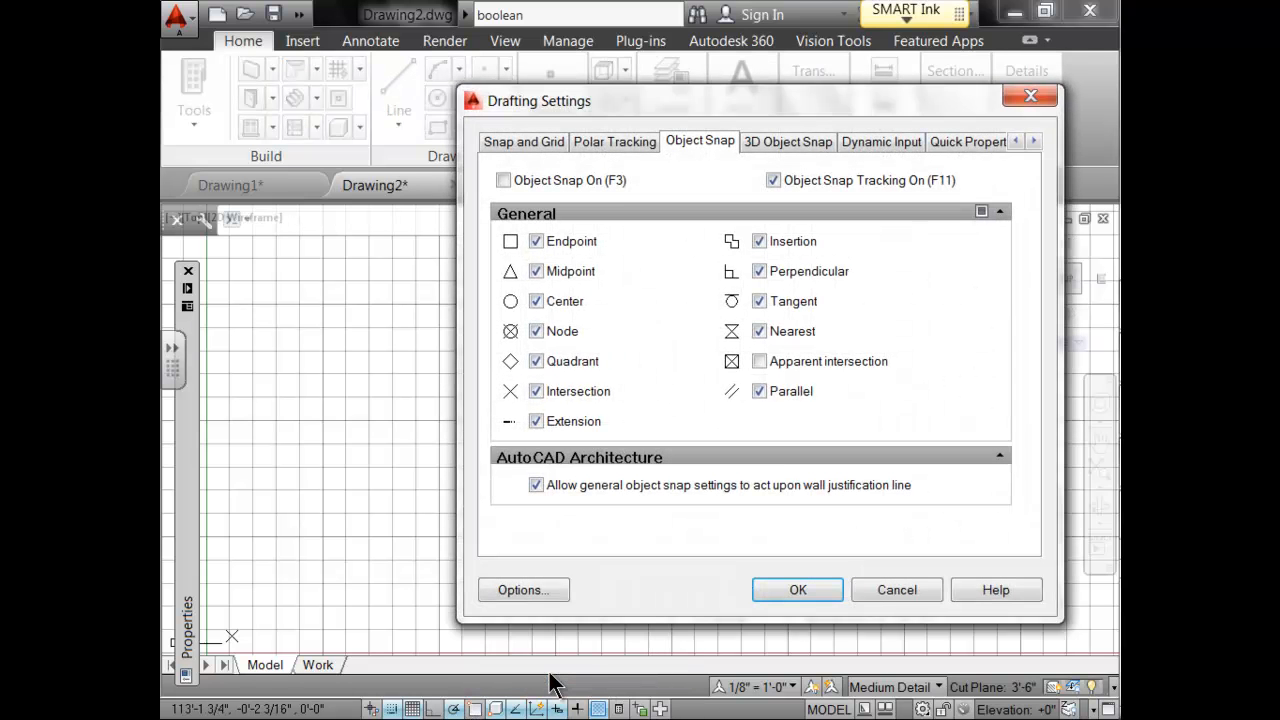
click(496, 141)
drag(734, 226, 572, 220)
text(1")
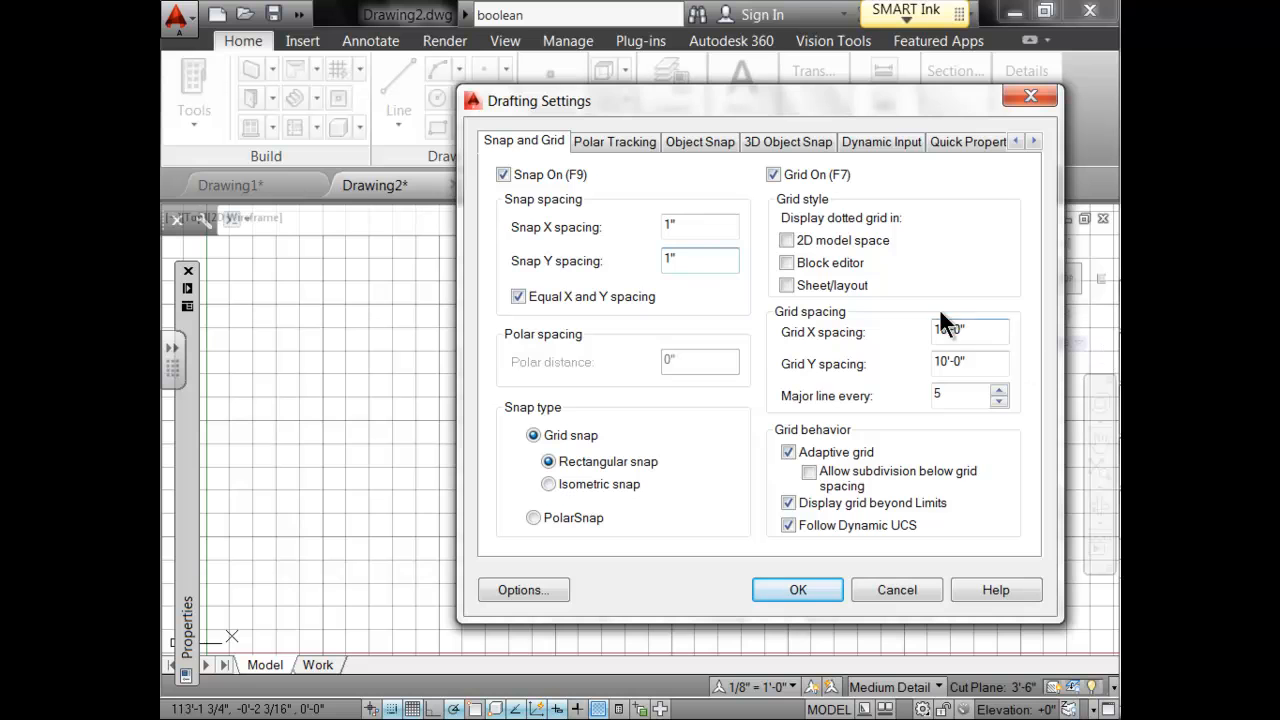
Set the grid X and Y spacing to 1" with a major line every 4, and apply the drafting settings.
drag(998, 330, 905, 340)
text(1")
click(958, 362)
click(973, 398)
key(BackSpace)
text(4)
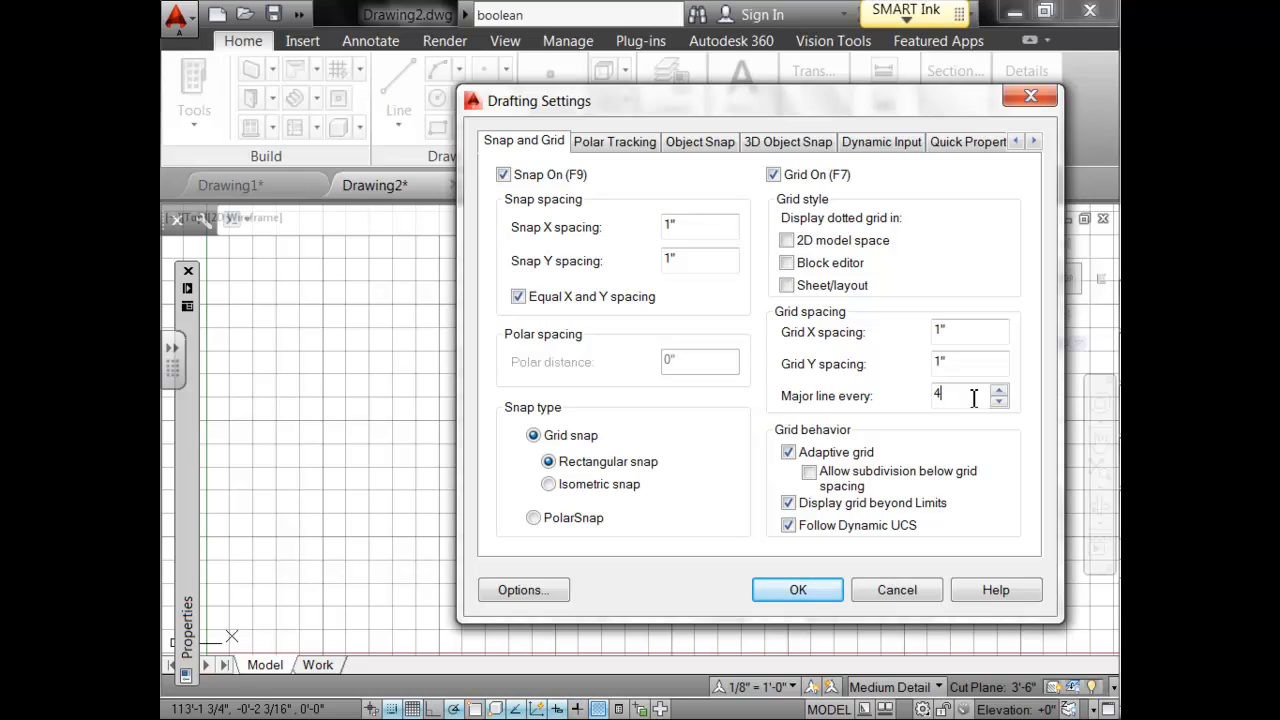
click(811, 588)
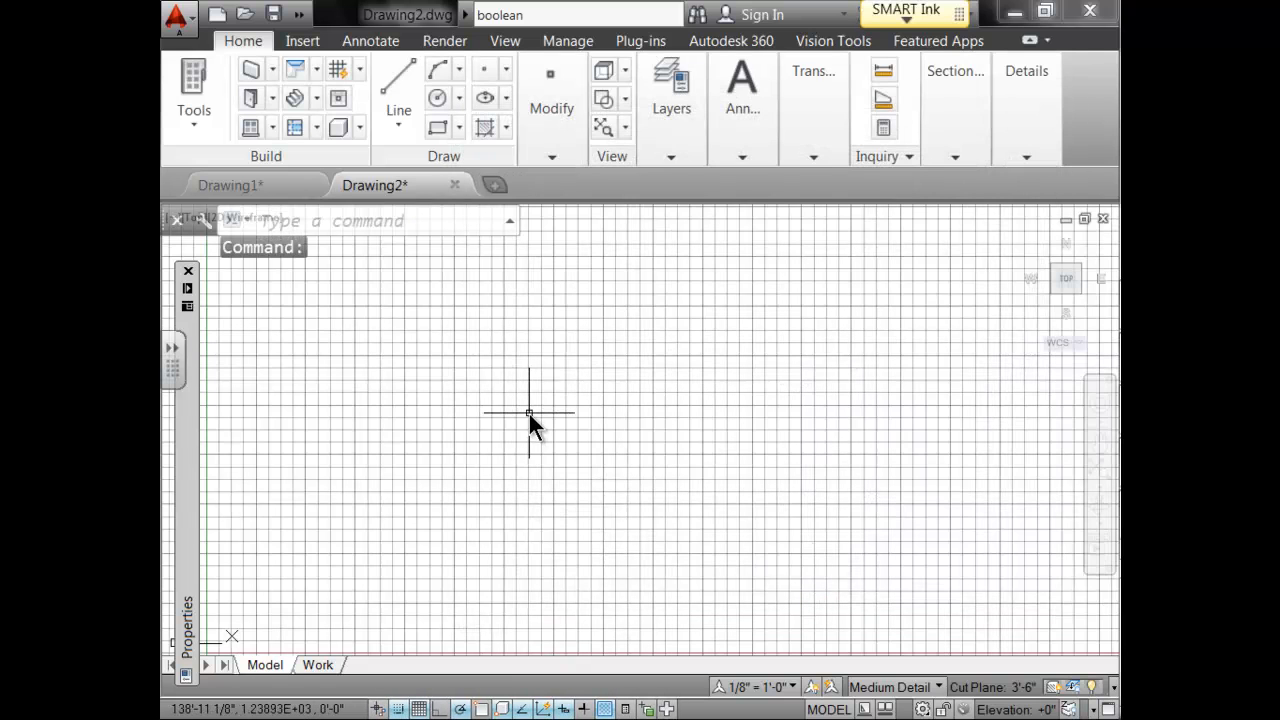
Draw a 1" by 1" square on the grid with the Rectangle tool.
scroll(550, 476, down, 2)
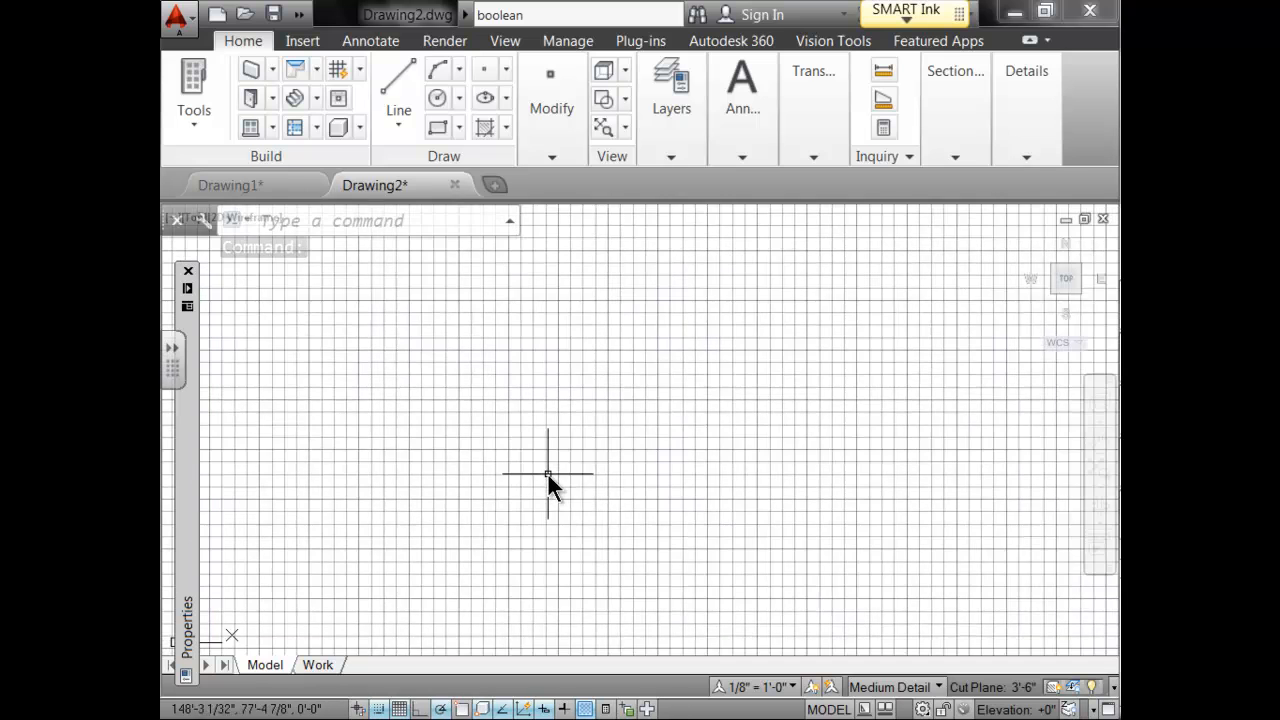
scroll(594, 472, up, 1)
scroll(596, 470, down, 1)
scroll(596, 470, up, 1)
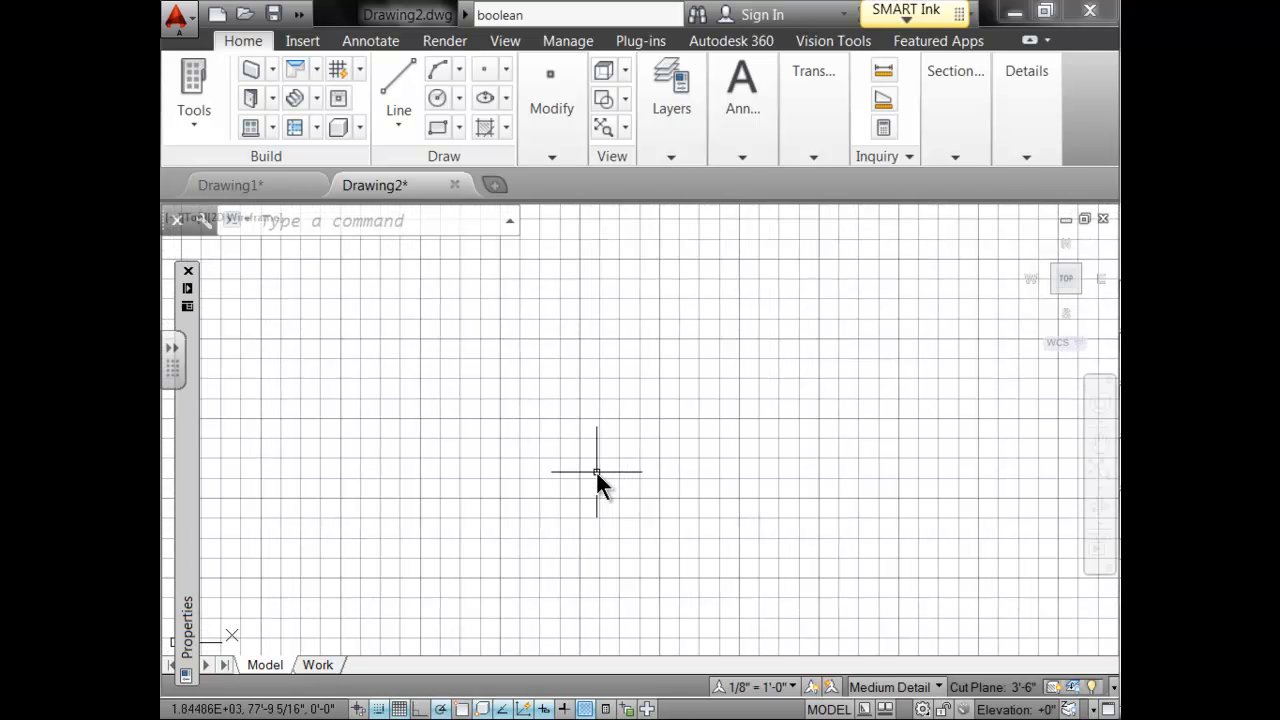
click(432, 125)
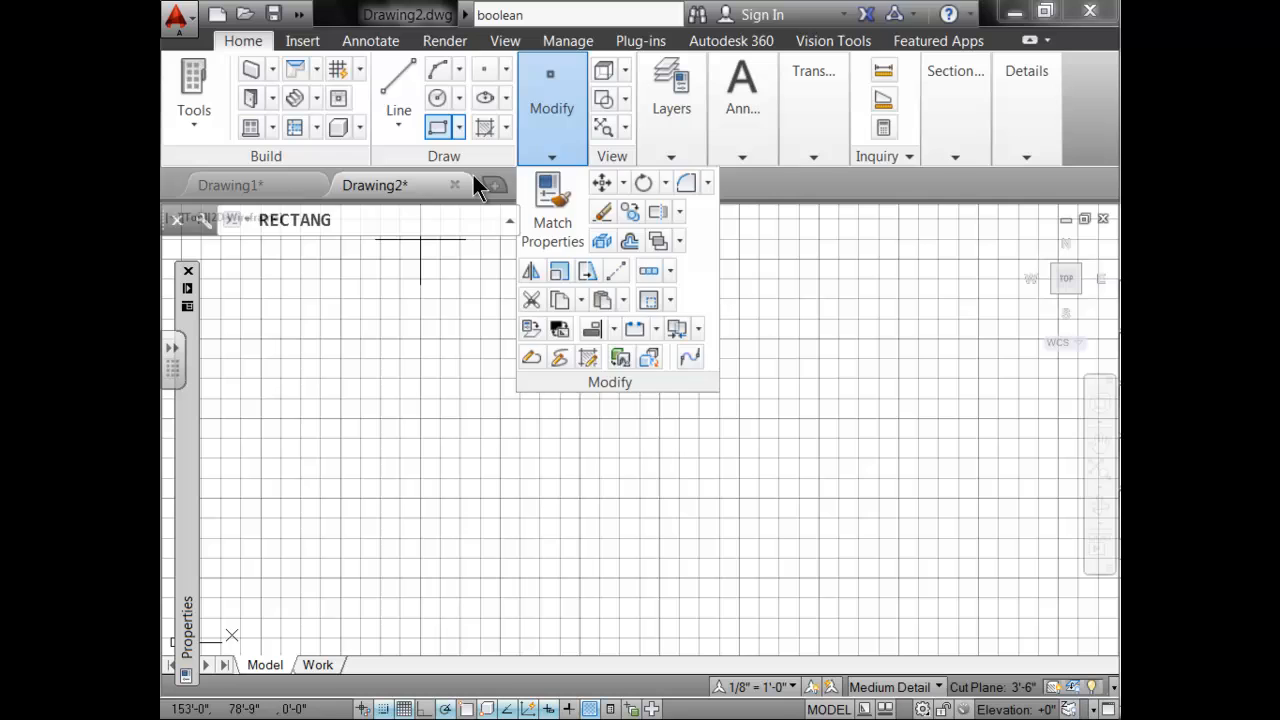
click(503, 420)
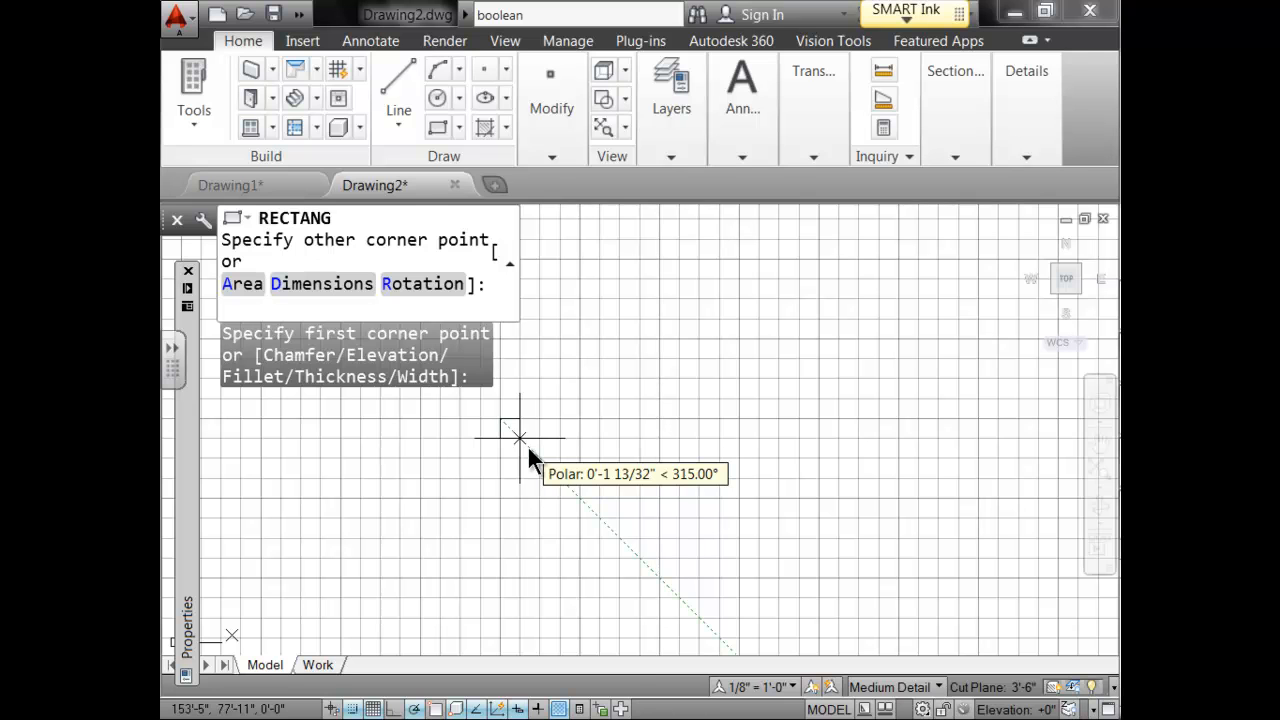
click(520, 438)
Draw a second rectangle, 3" wide and 4" high, above and to the right of the small square.
click(436, 128)
click(660, 260)
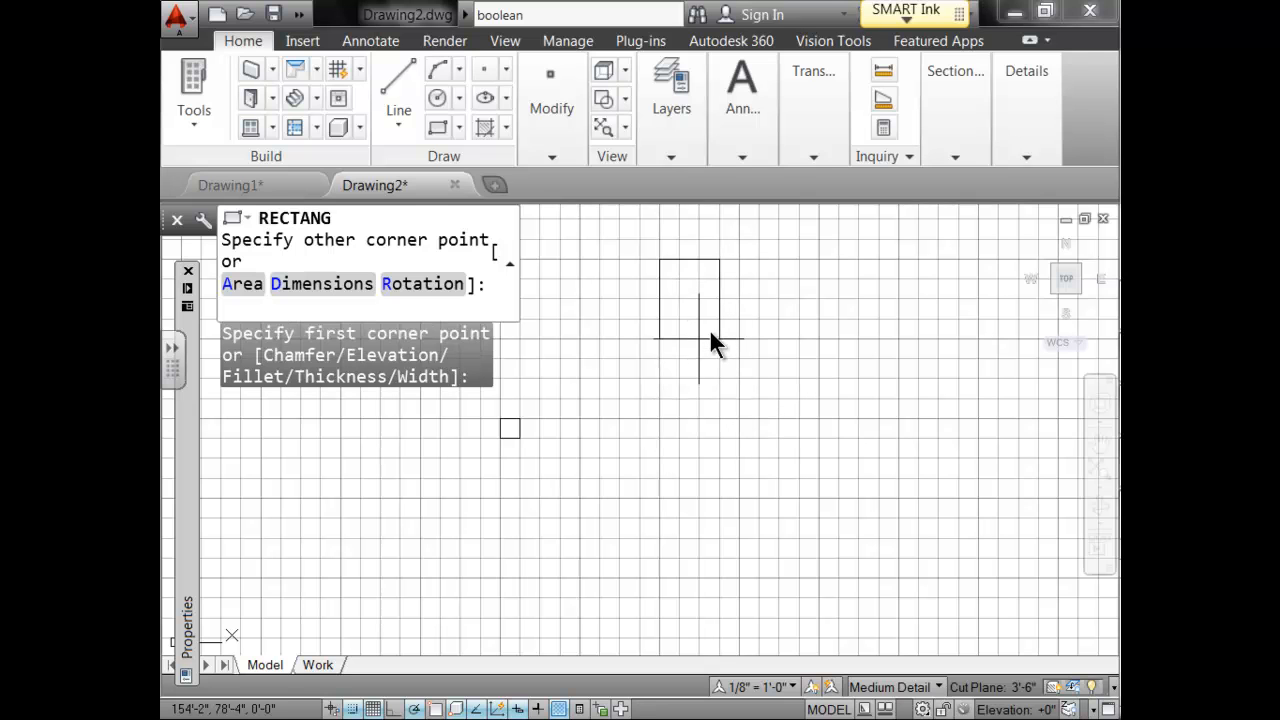
click(719, 338)
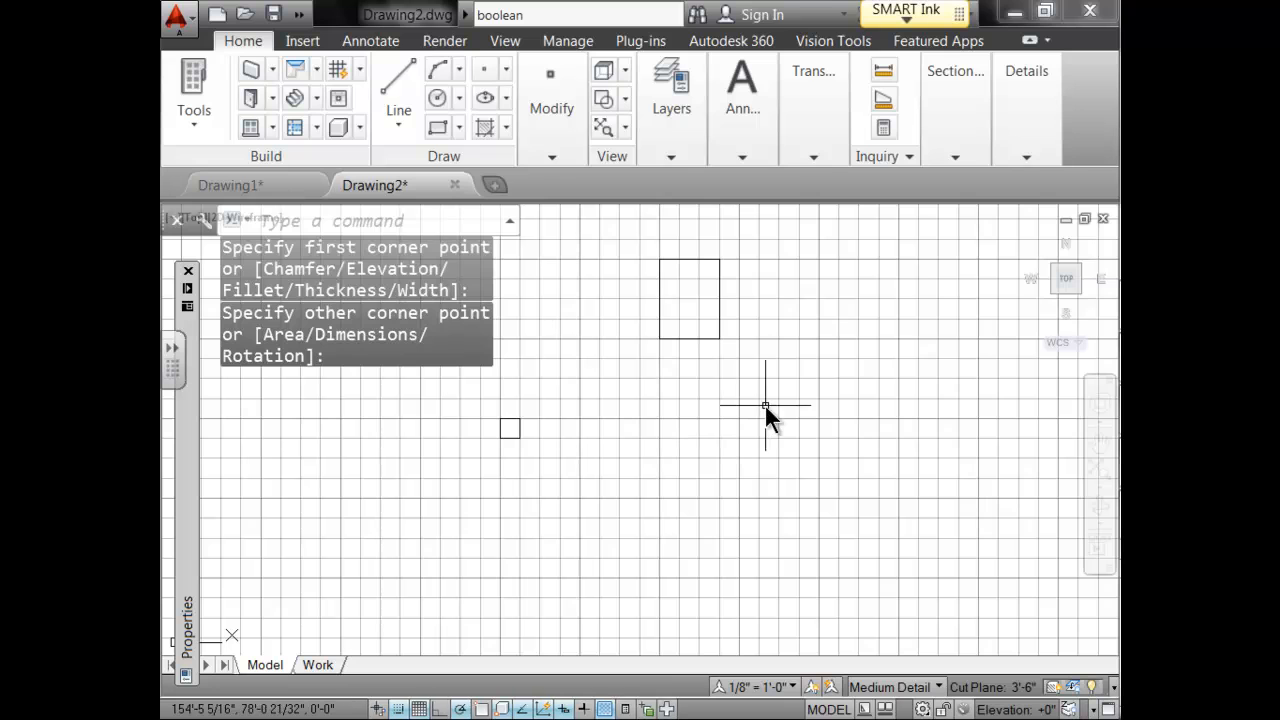
Examine the two flat rectangles from the front and side, and return to a top view.
click(1066, 281)
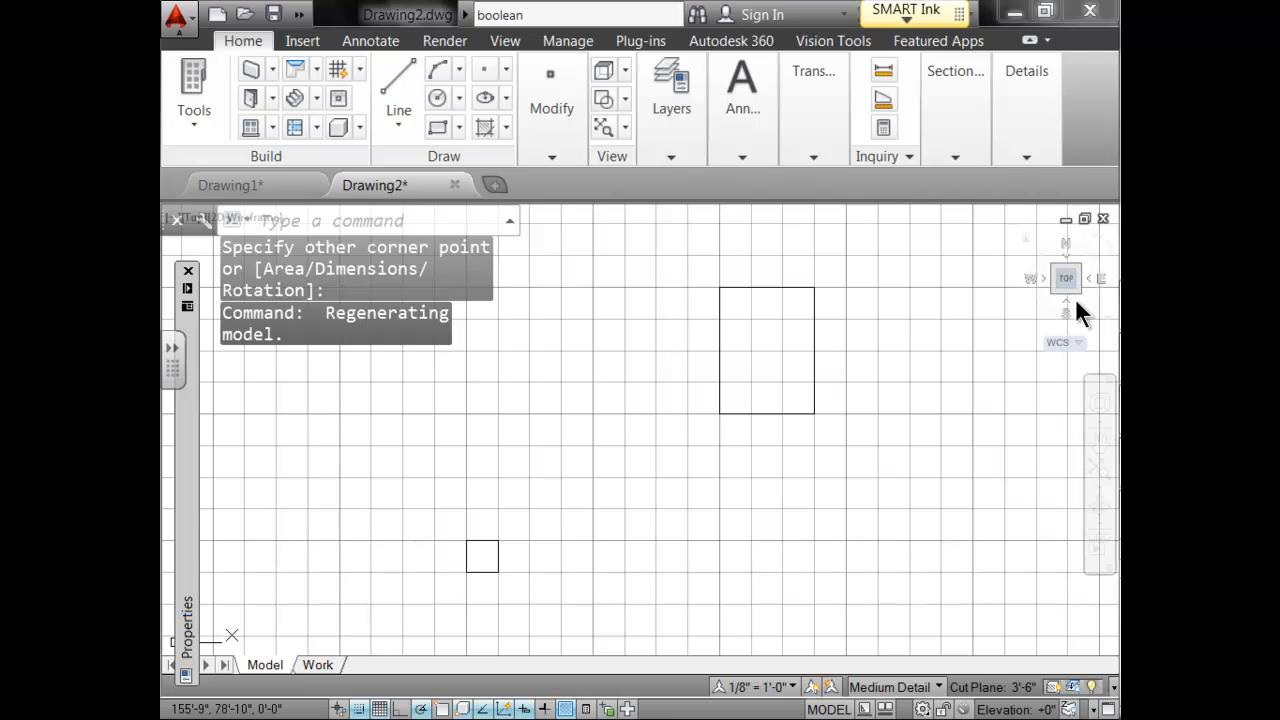
click(1067, 297)
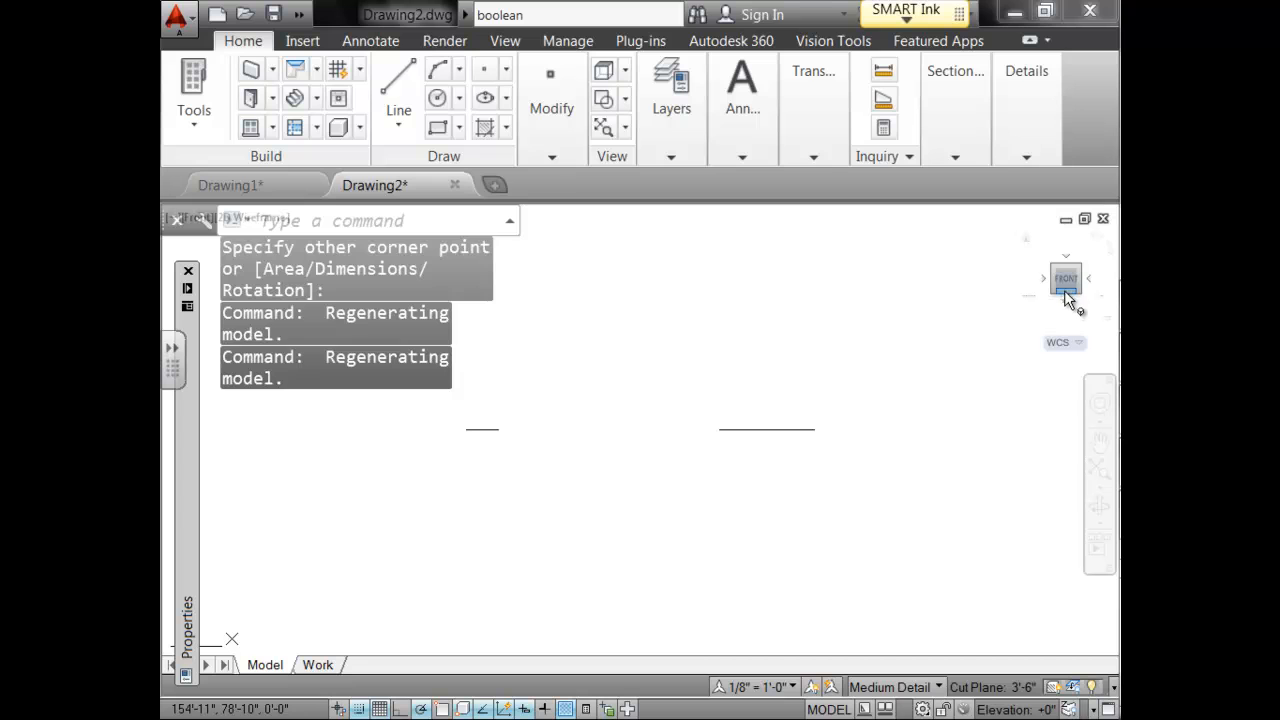
click(1045, 277)
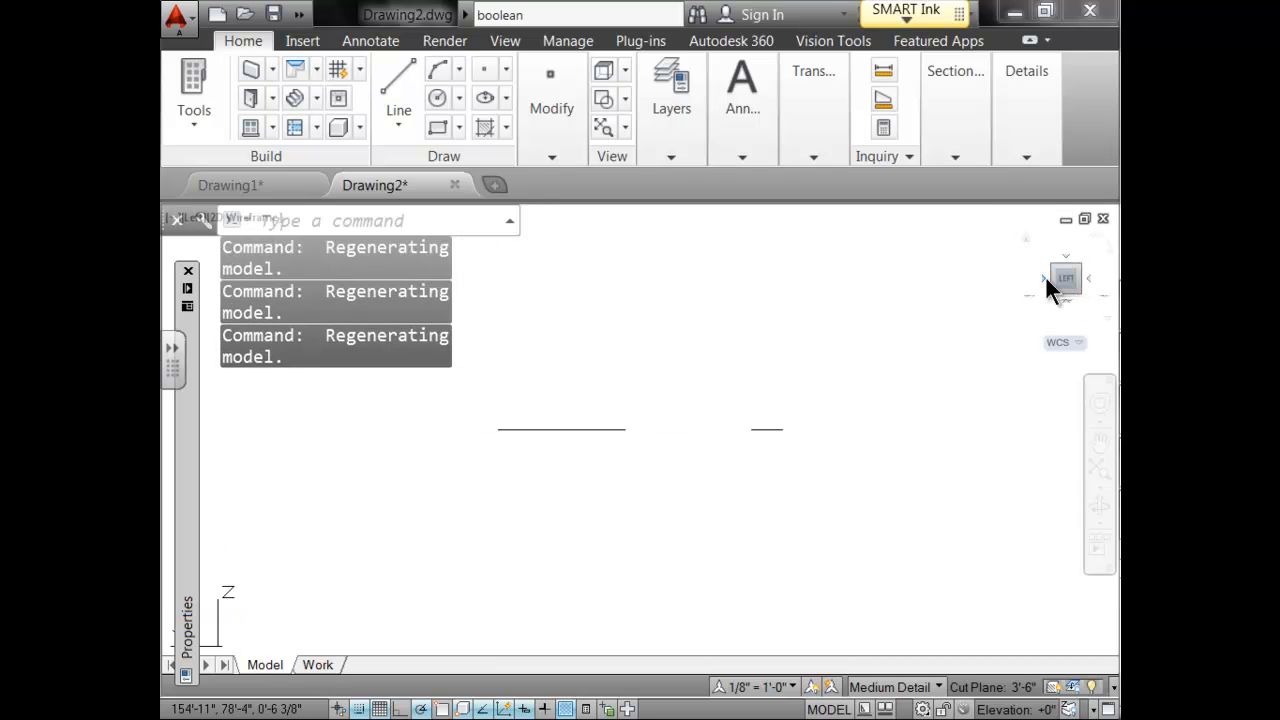
click(1088, 278)
click(1089, 279)
click(1066, 256)
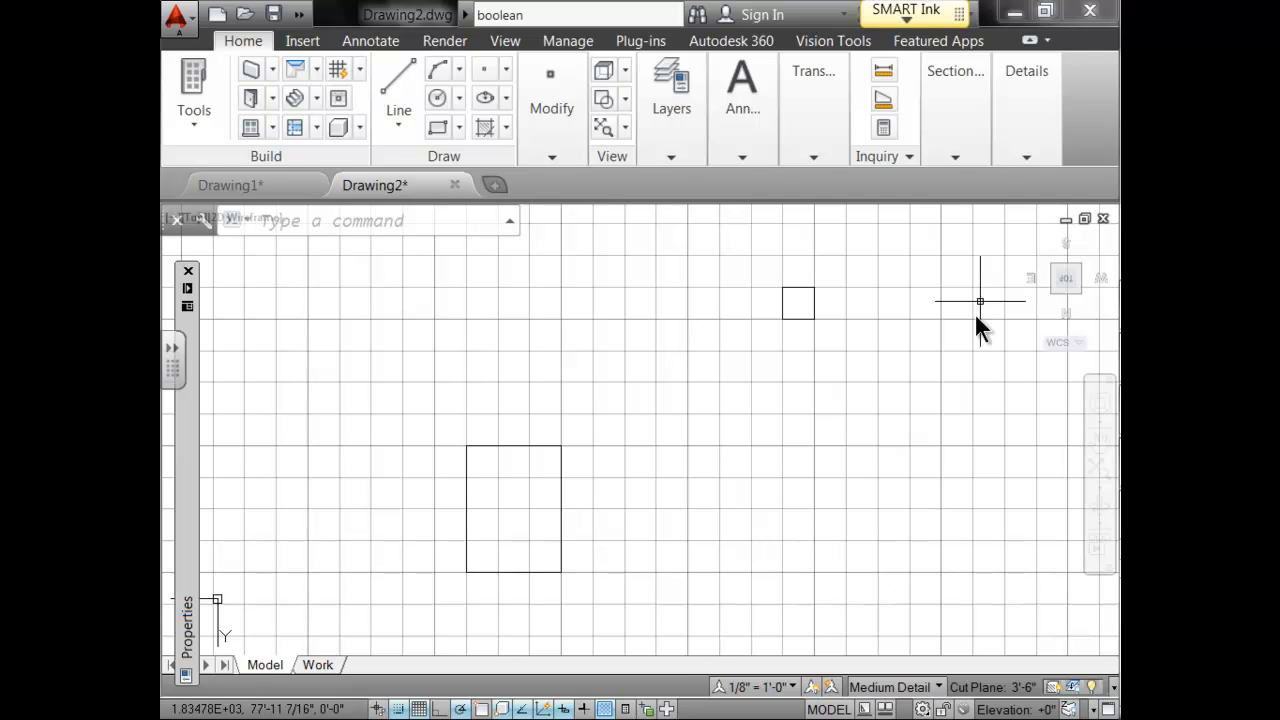
View the two rectangles in isometric from opposite corners, ending on the northeast isometric view.
click(1054, 290)
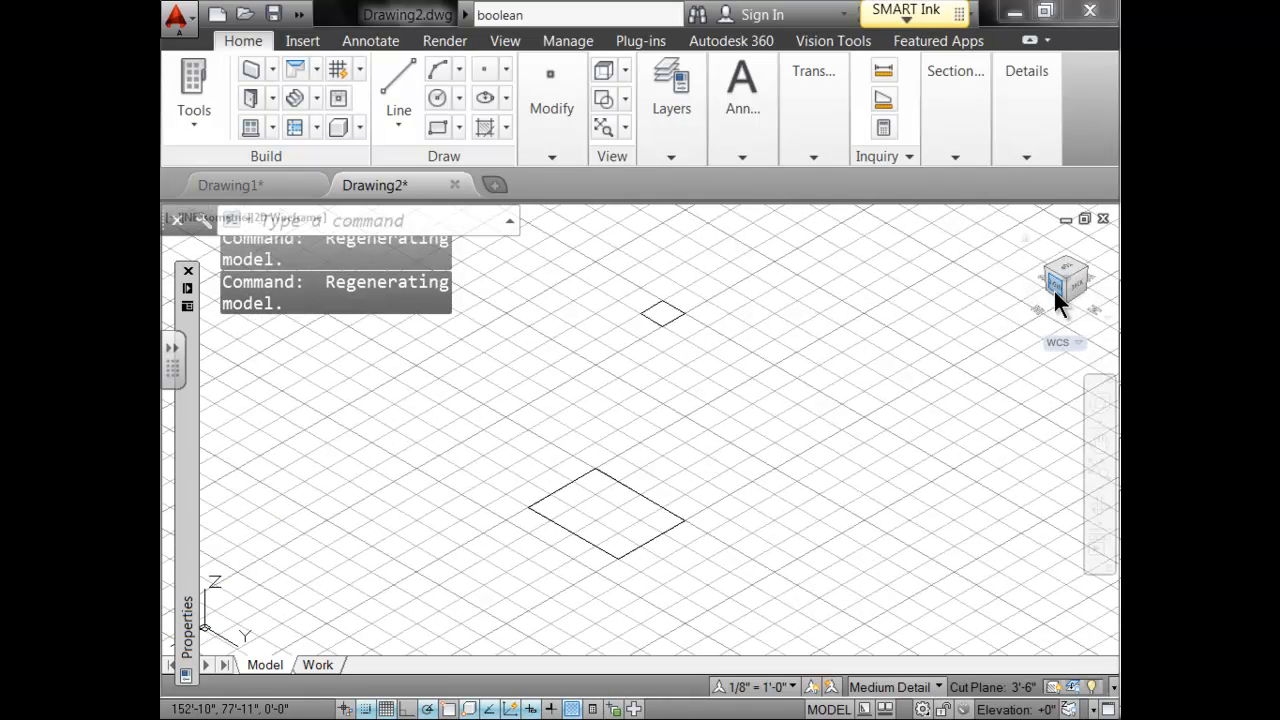
click(1049, 267)
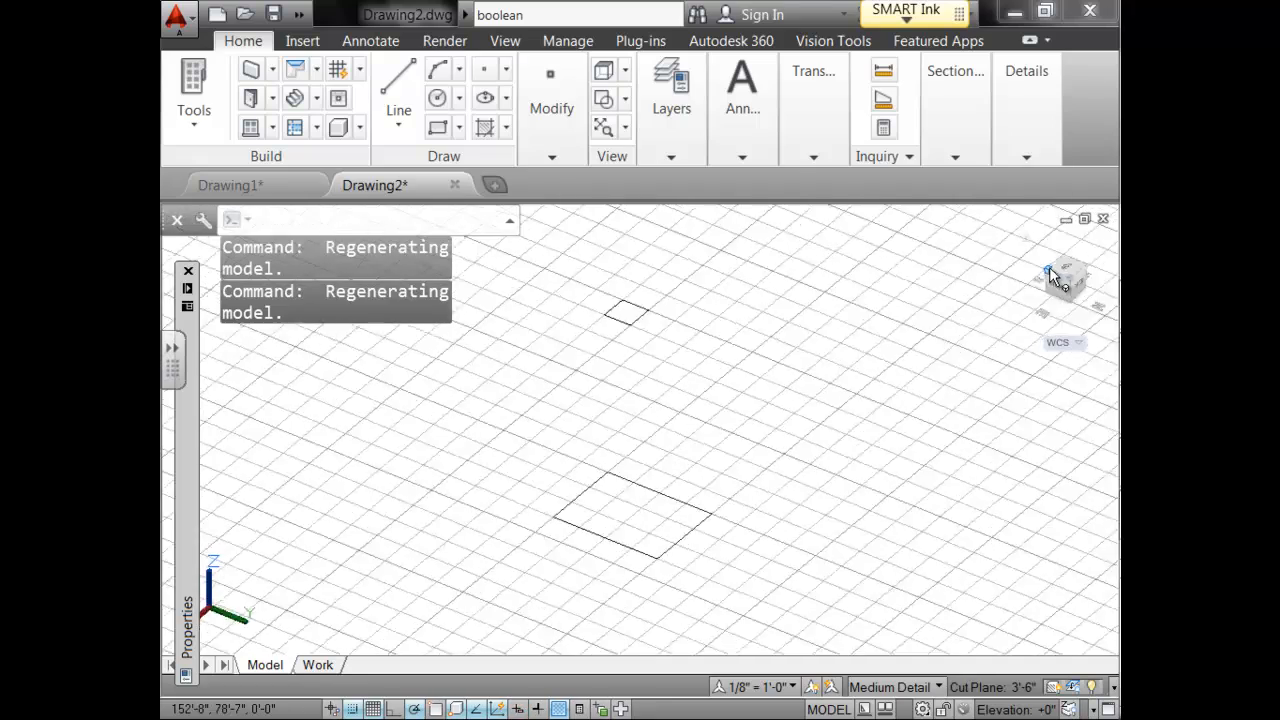
click(1049, 267)
click(1049, 267)
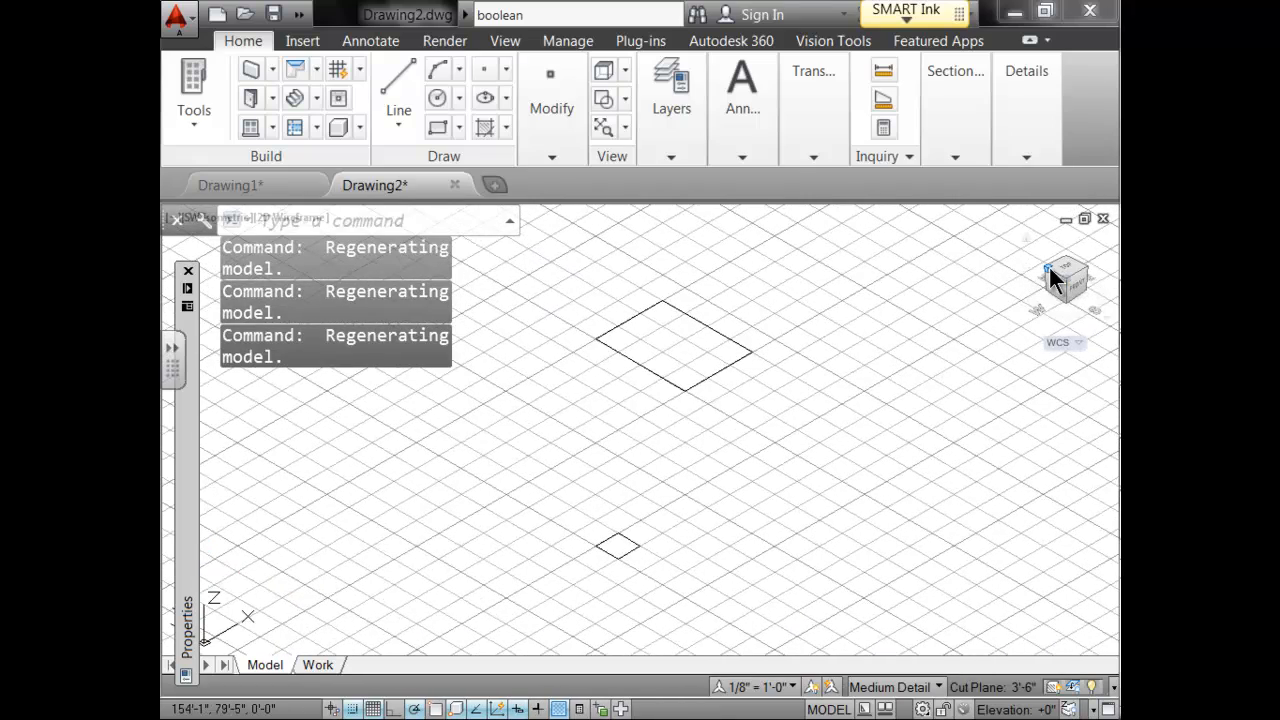
click(1048, 266)
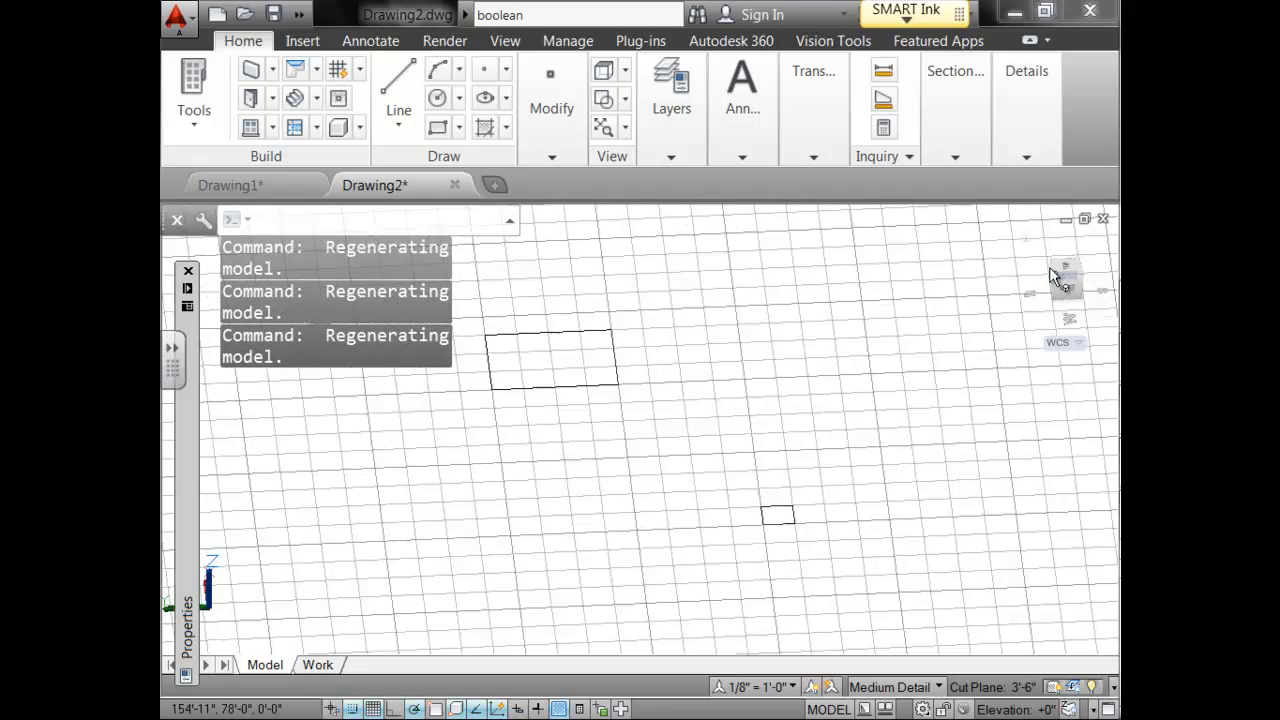
click(1049, 267)
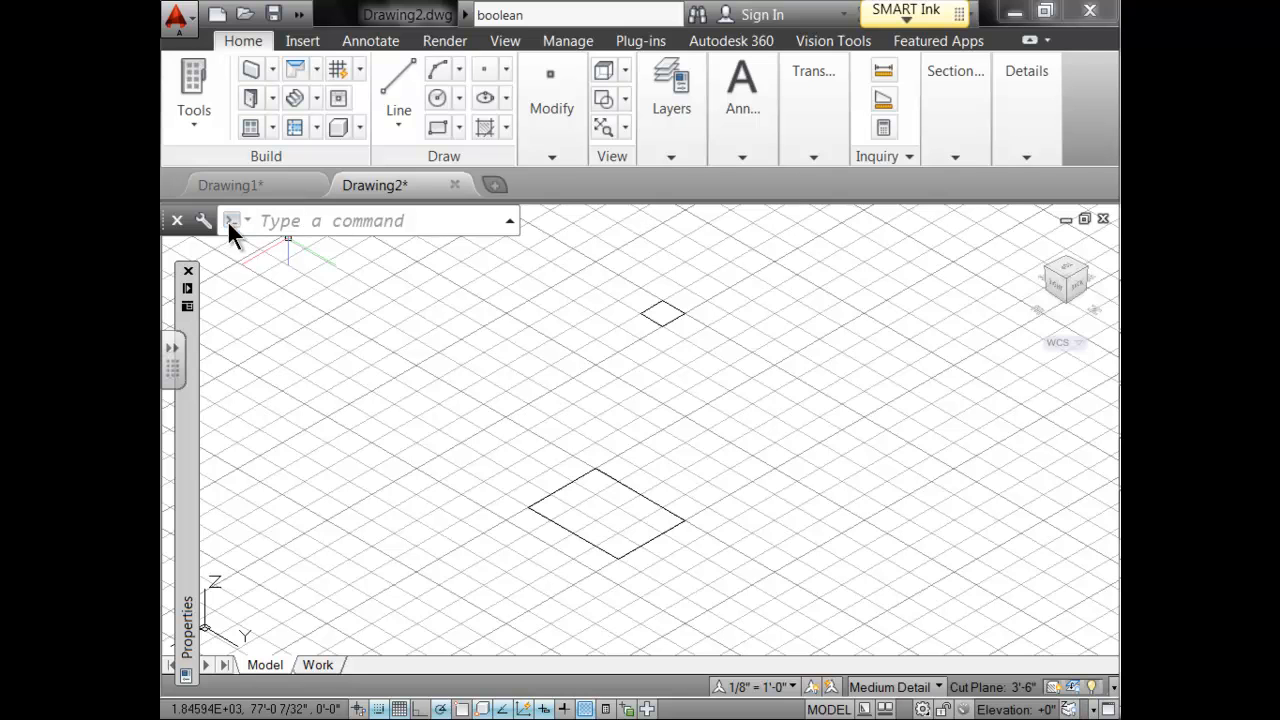
Extrude the 3" by 4" rectangle to a height of 3".
click(307, 224)
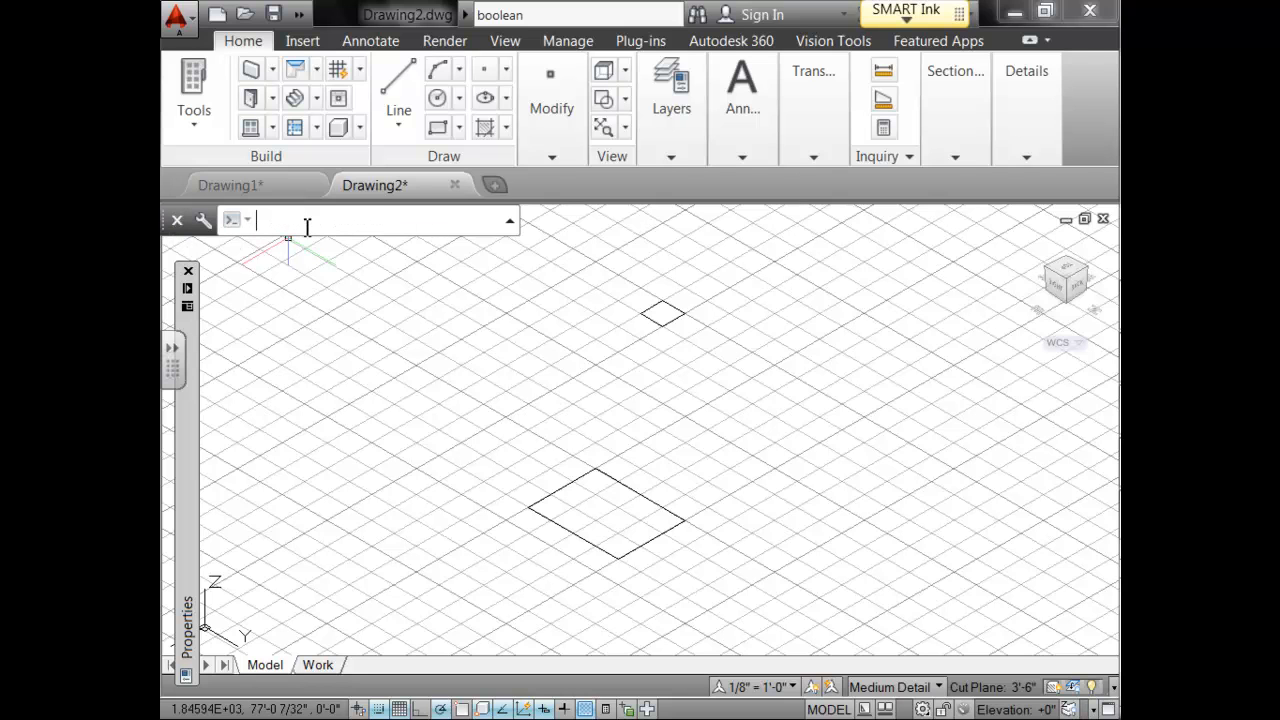
text(extrude)
key(Return)
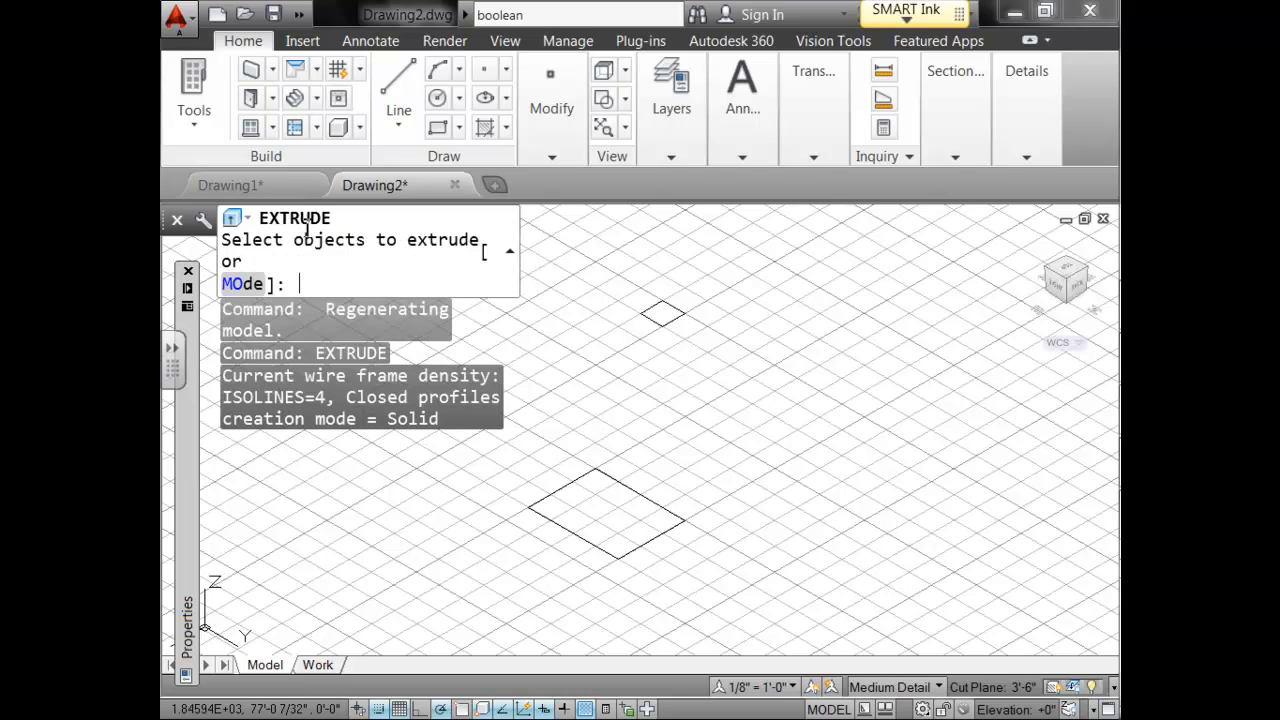
click(652, 505)
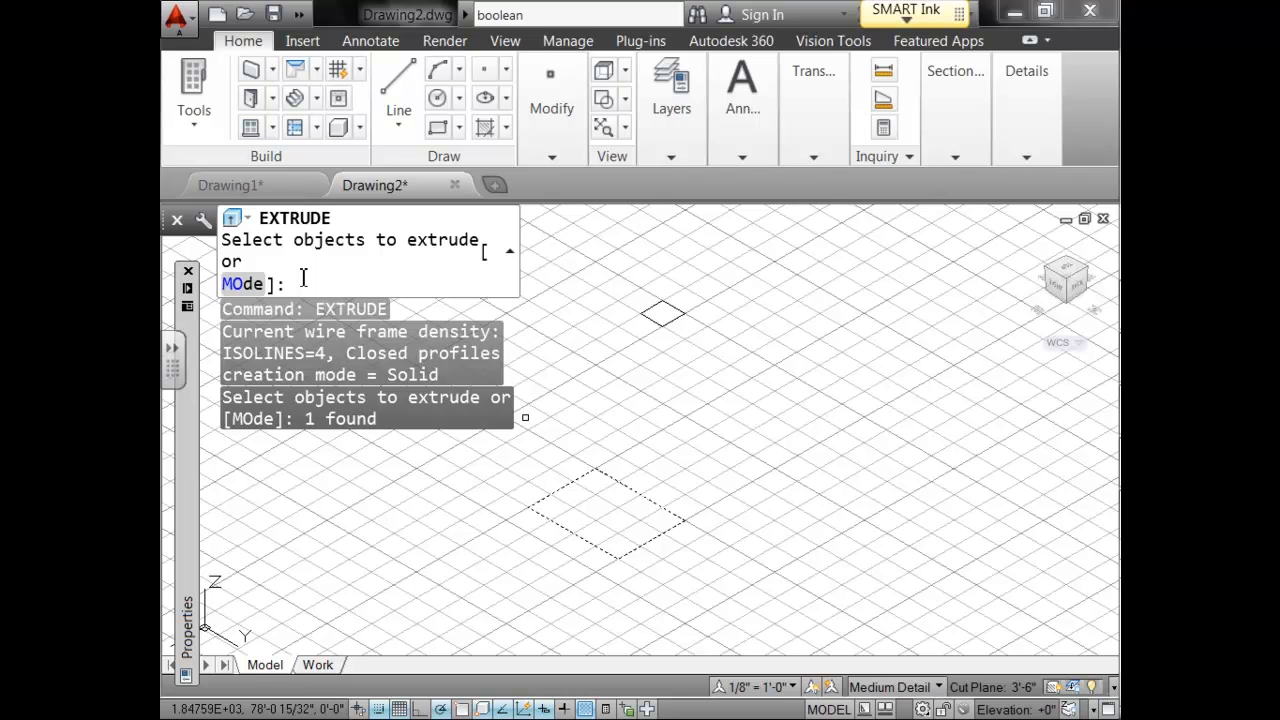
key(Return)
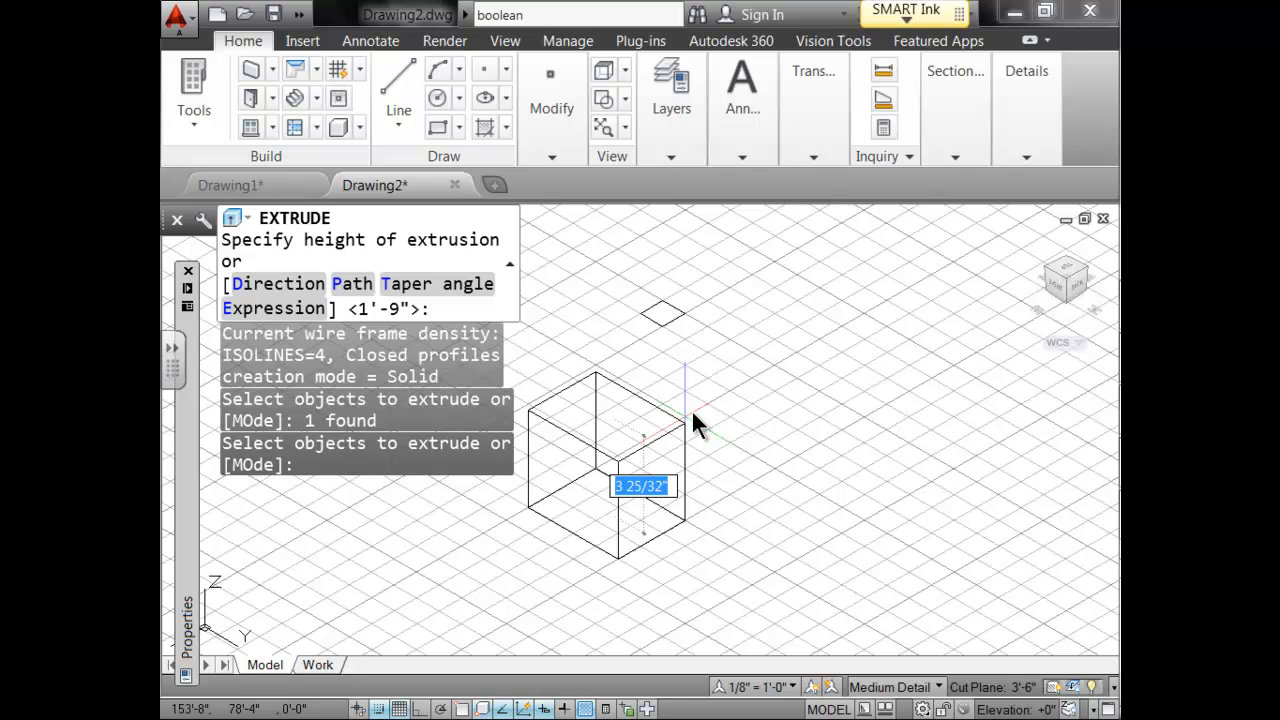
text(3")
key(Return)
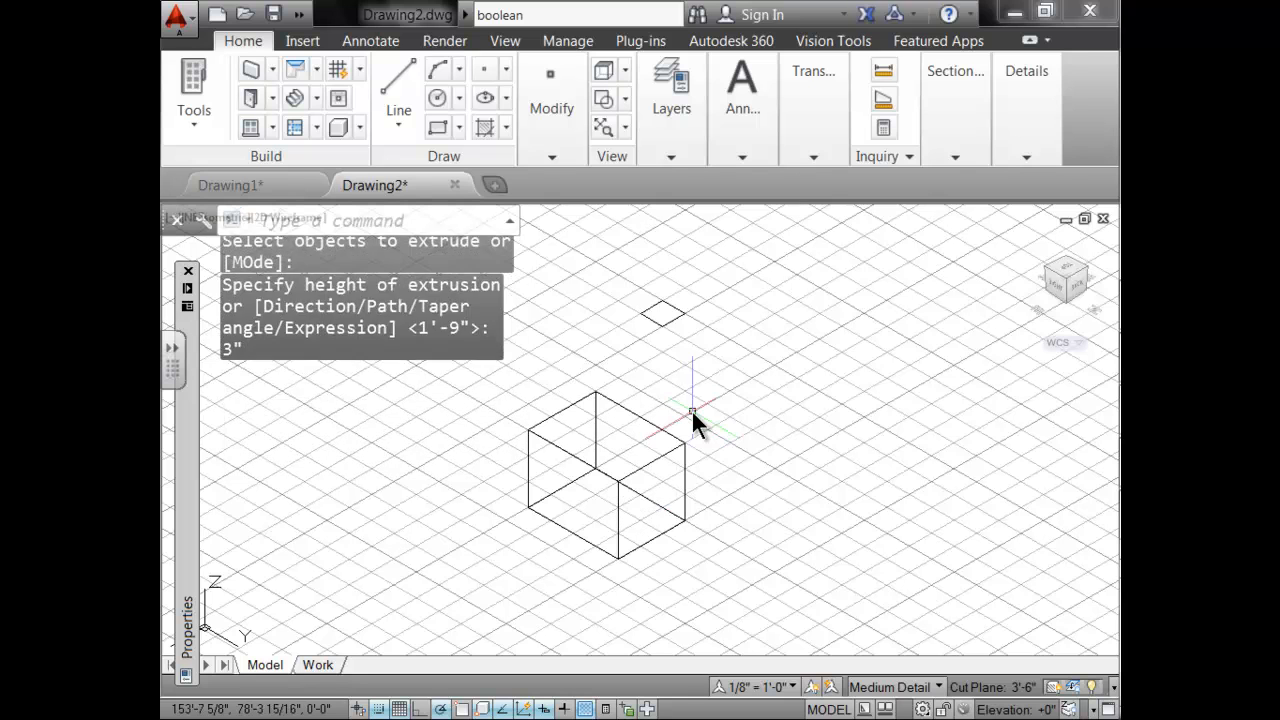
Draw two adjoining 1" by 1" squares side by side on the grid, between the small square and the extruded box.
click(1068, 265)
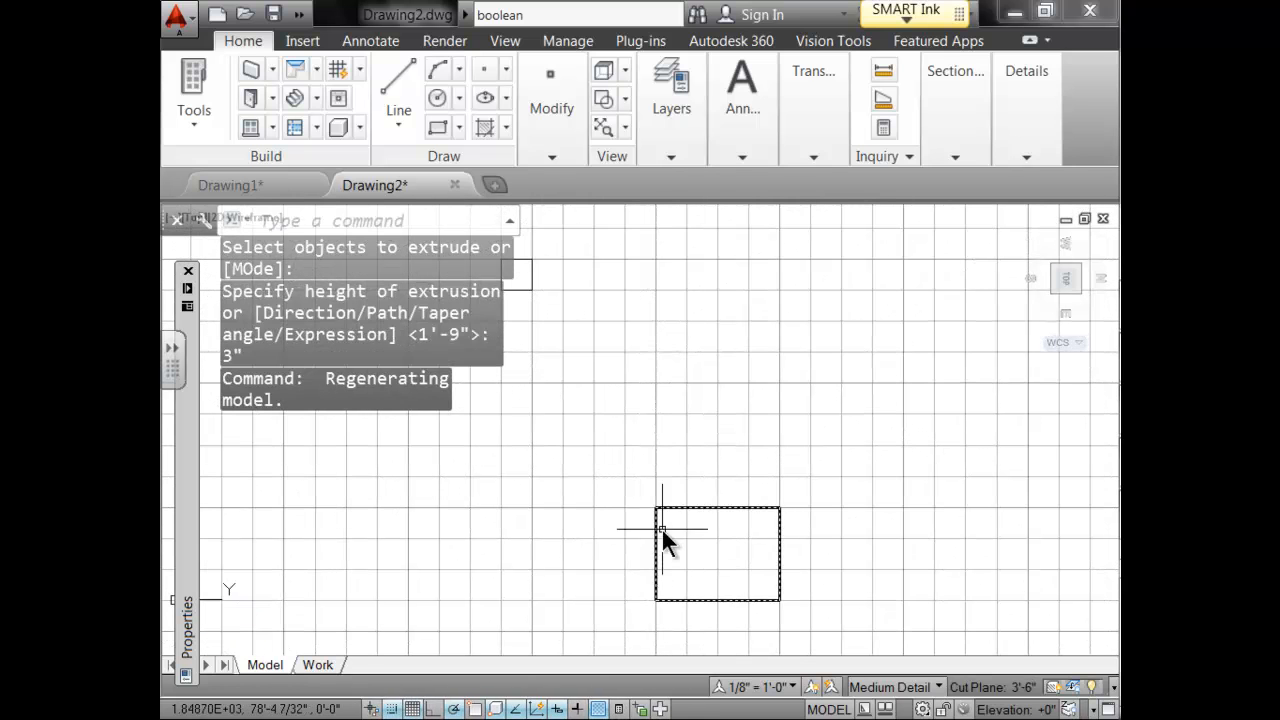
click(1054, 292)
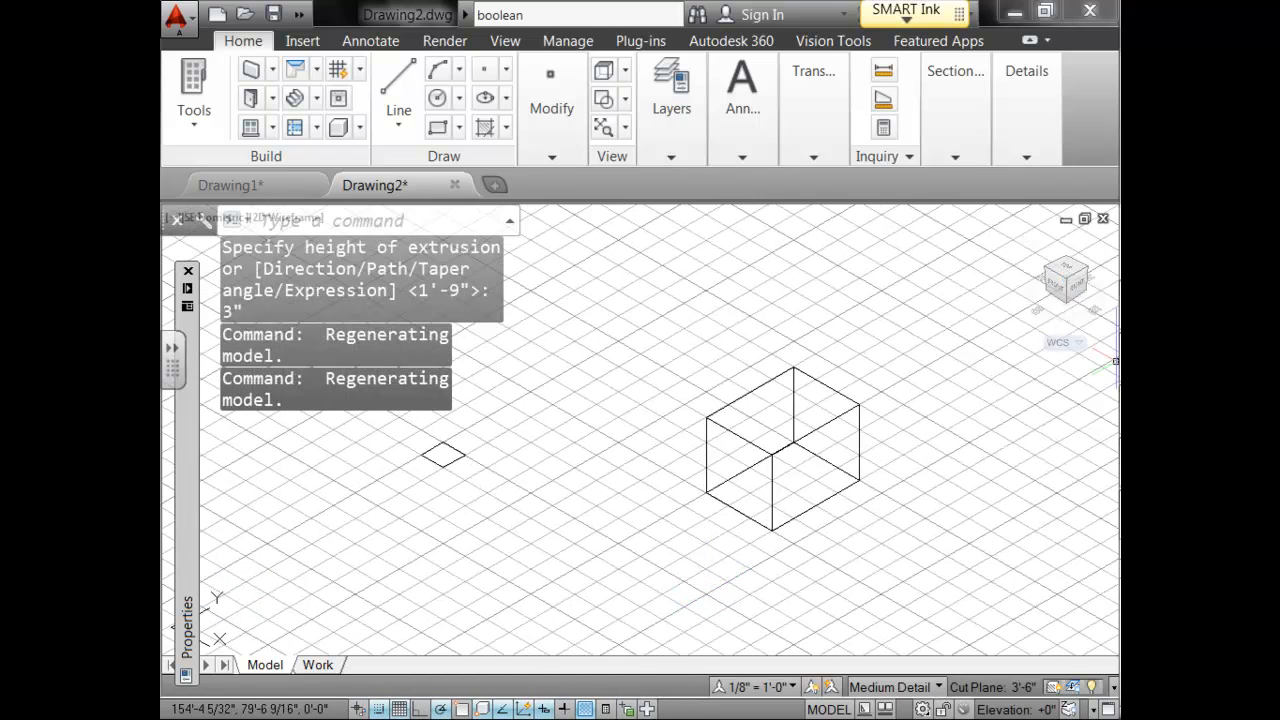
click(1070, 270)
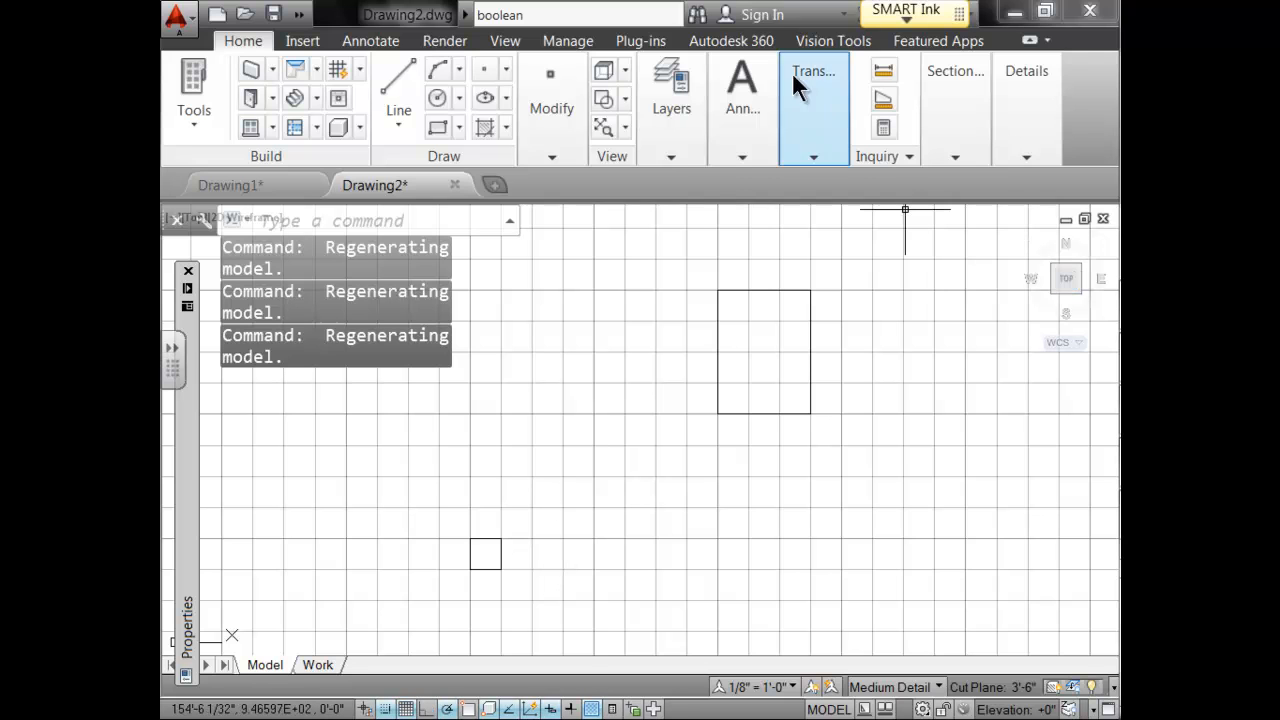
click(441, 128)
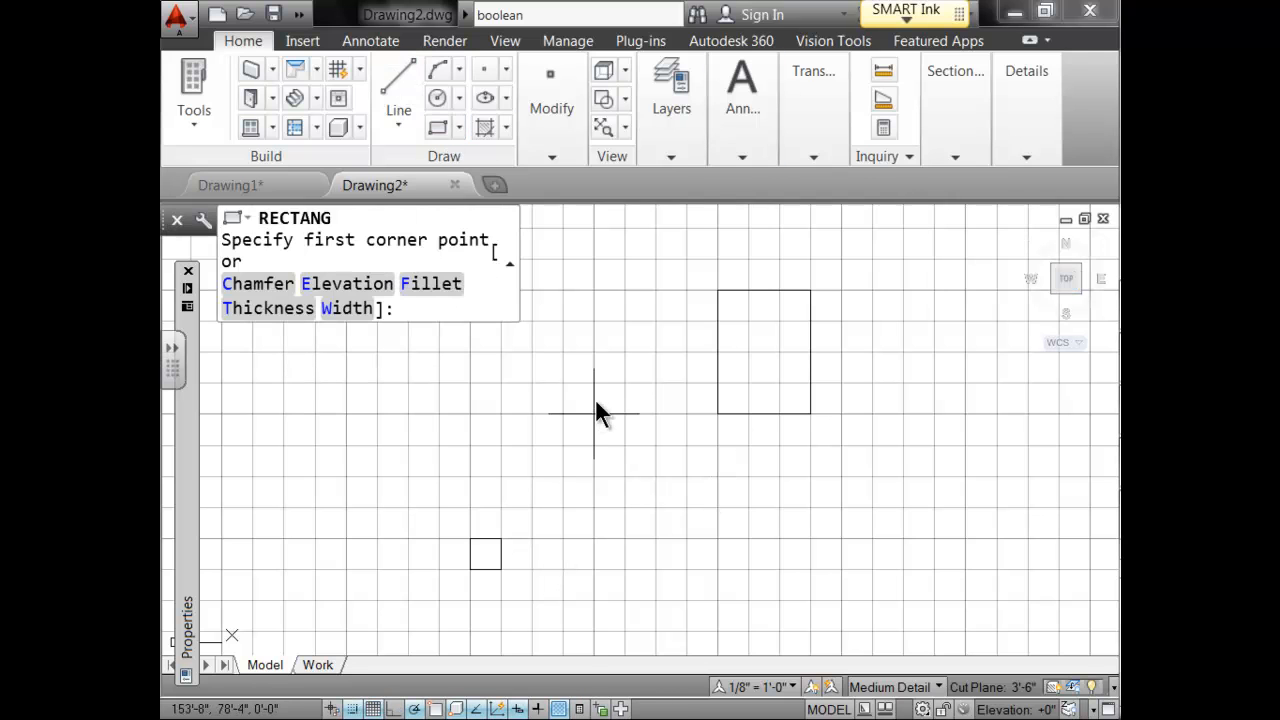
click(595, 414)
click(623, 447)
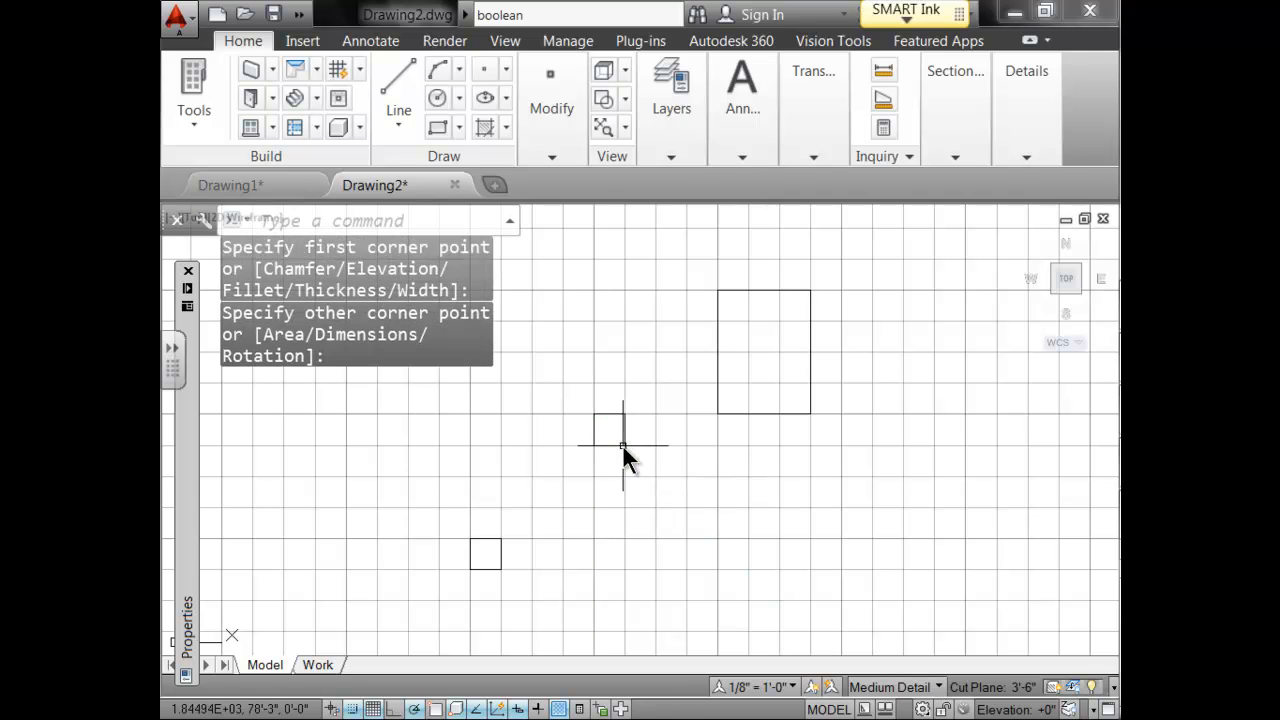
click(441, 128)
click(625, 413)
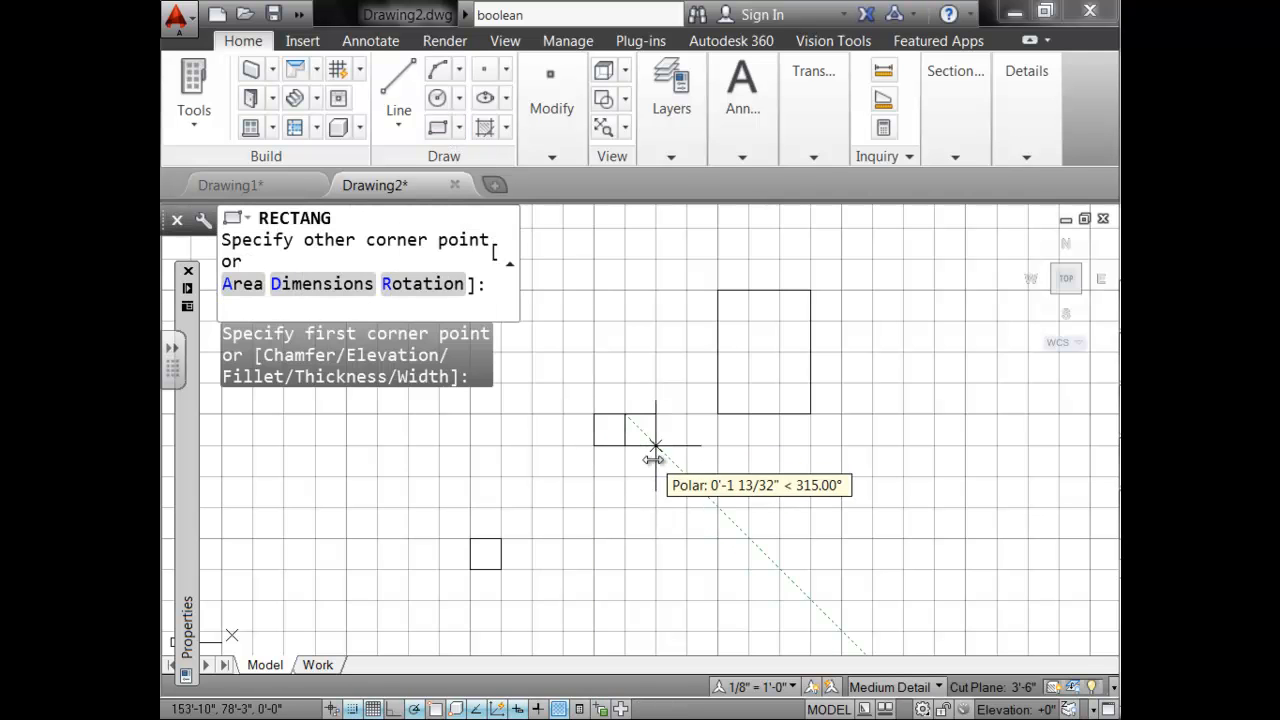
click(656, 446)
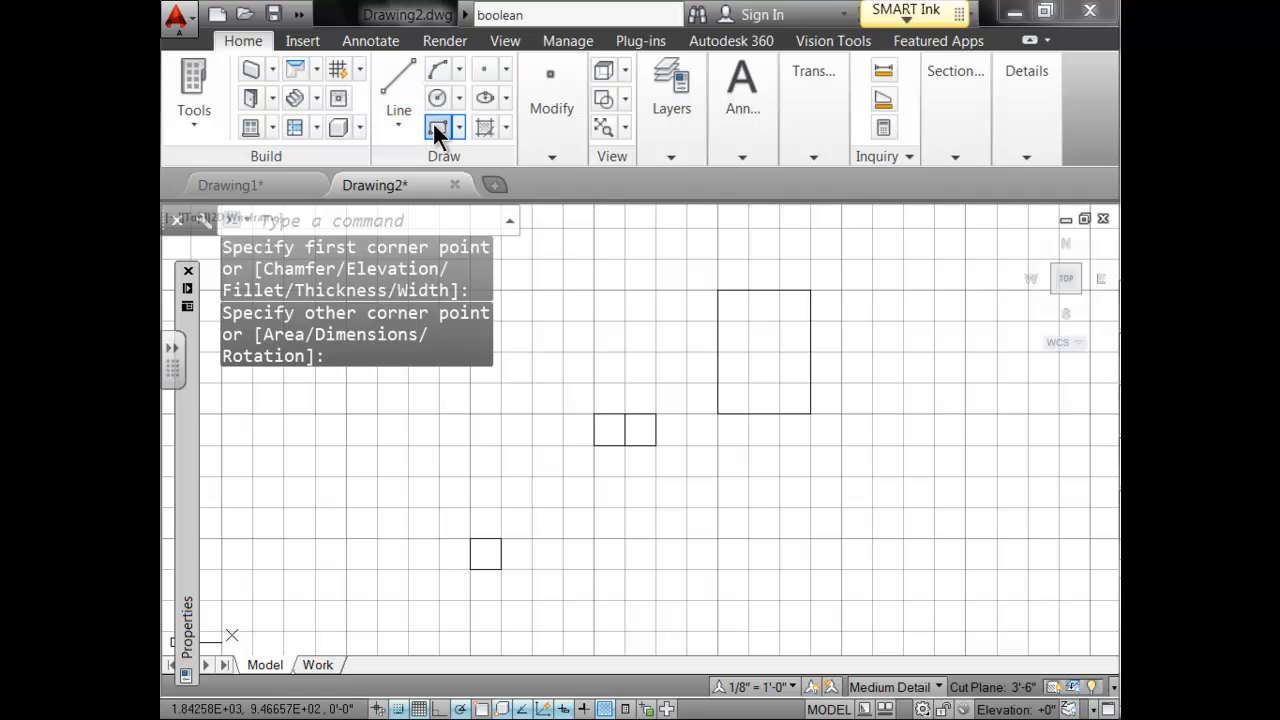
Draw a 2" by 2" square directly below the adjoining pair of 1" squares.
click(437, 127)
click(594, 446)
click(656, 507)
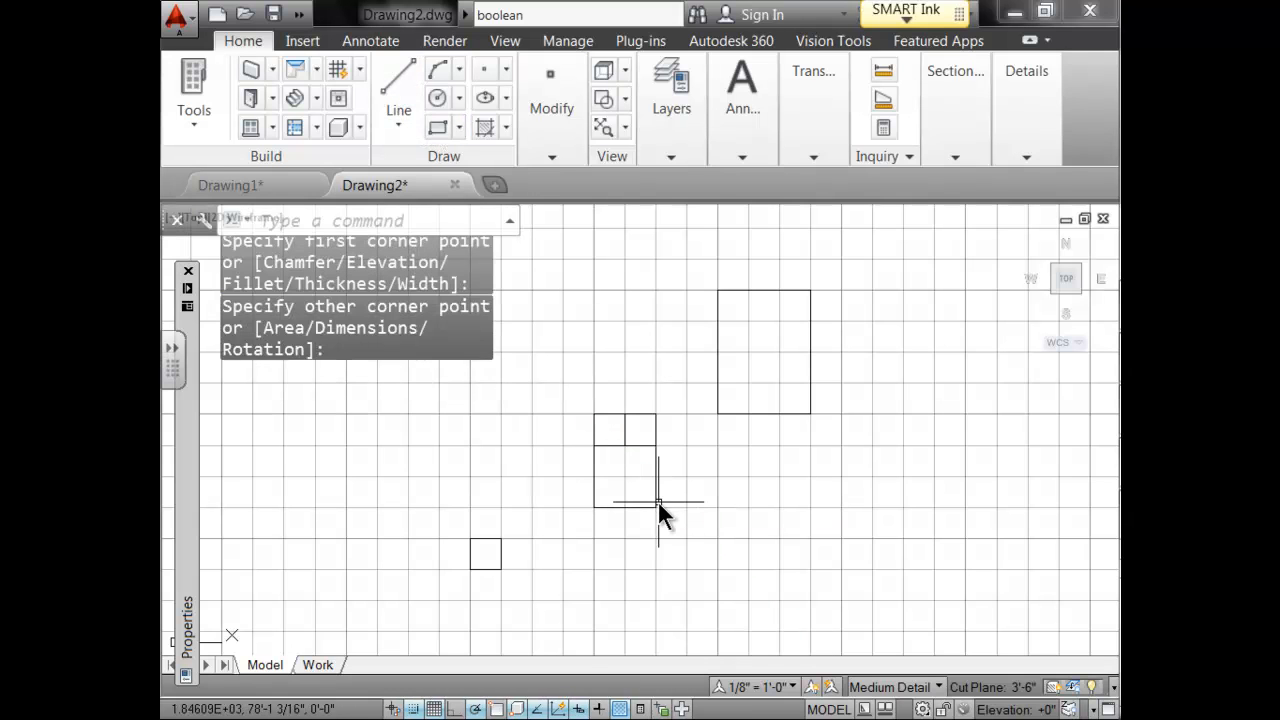
Try a 2" wide by 3" high rectangle along the left side of the joined squares, and erase it.
click(437, 127)
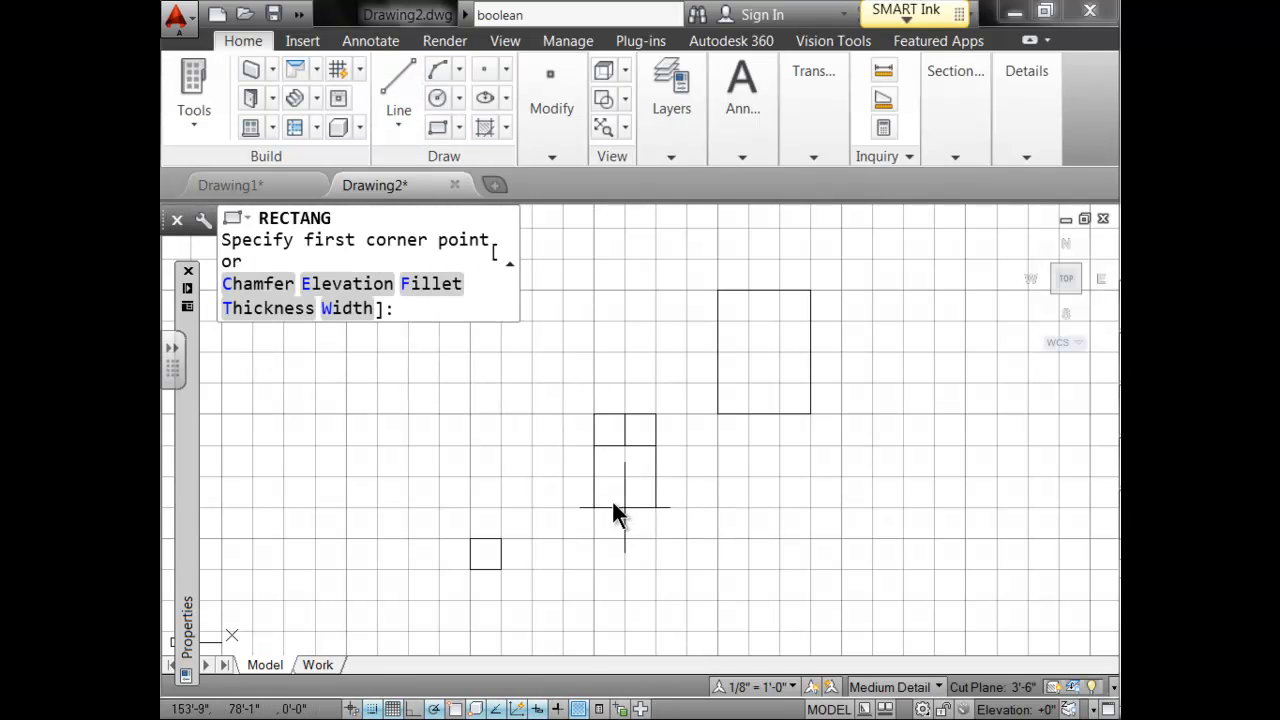
click(594, 507)
click(532, 414)
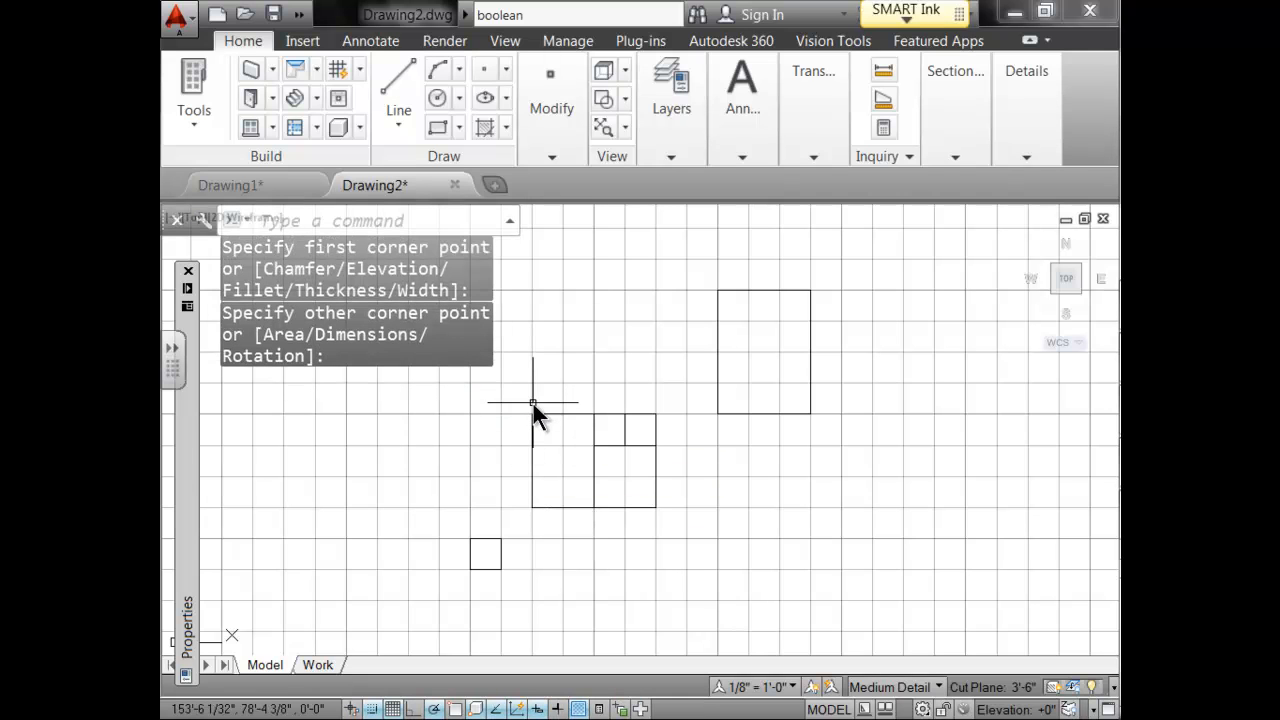
right_click(533, 404)
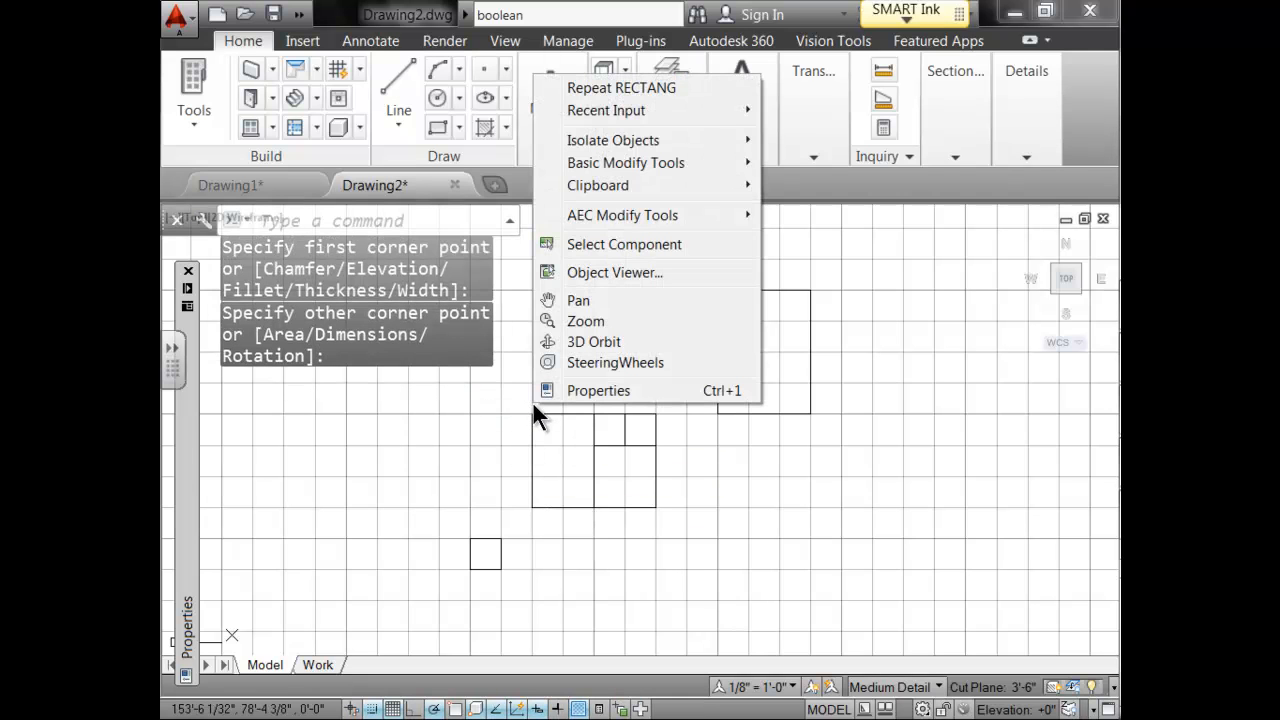
click(673, 88)
click(594, 414)
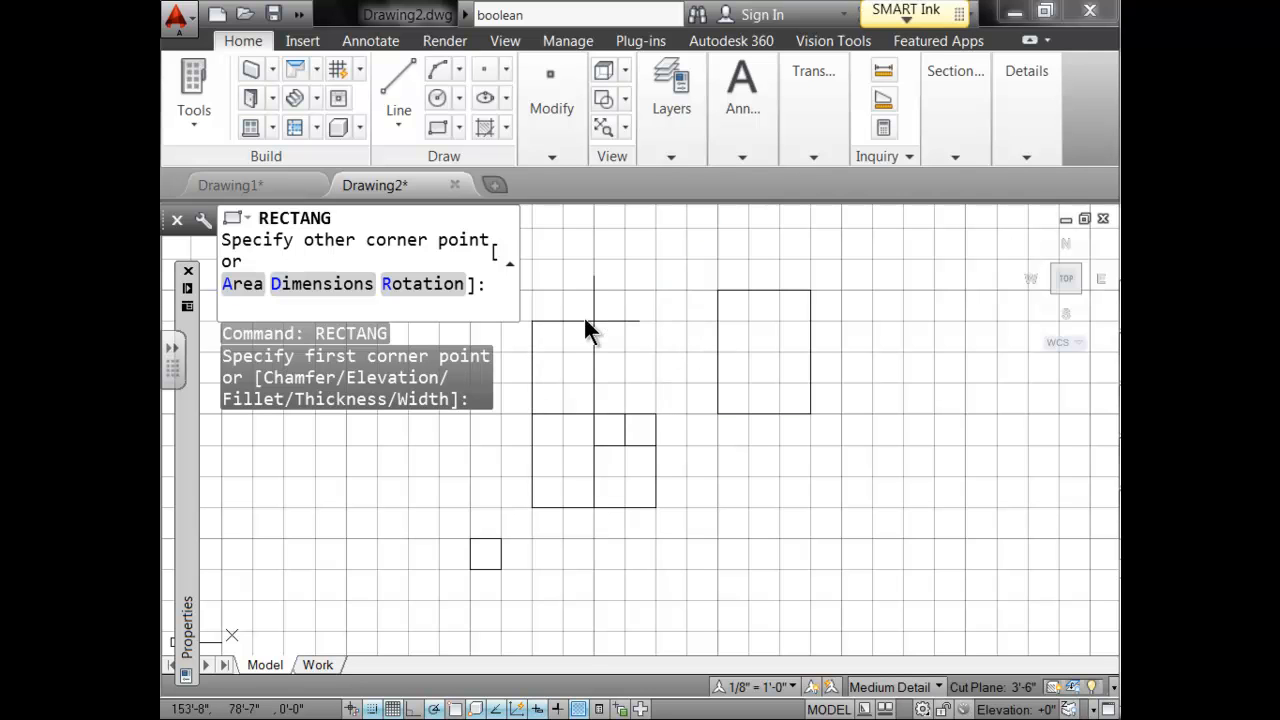
key(Escape)
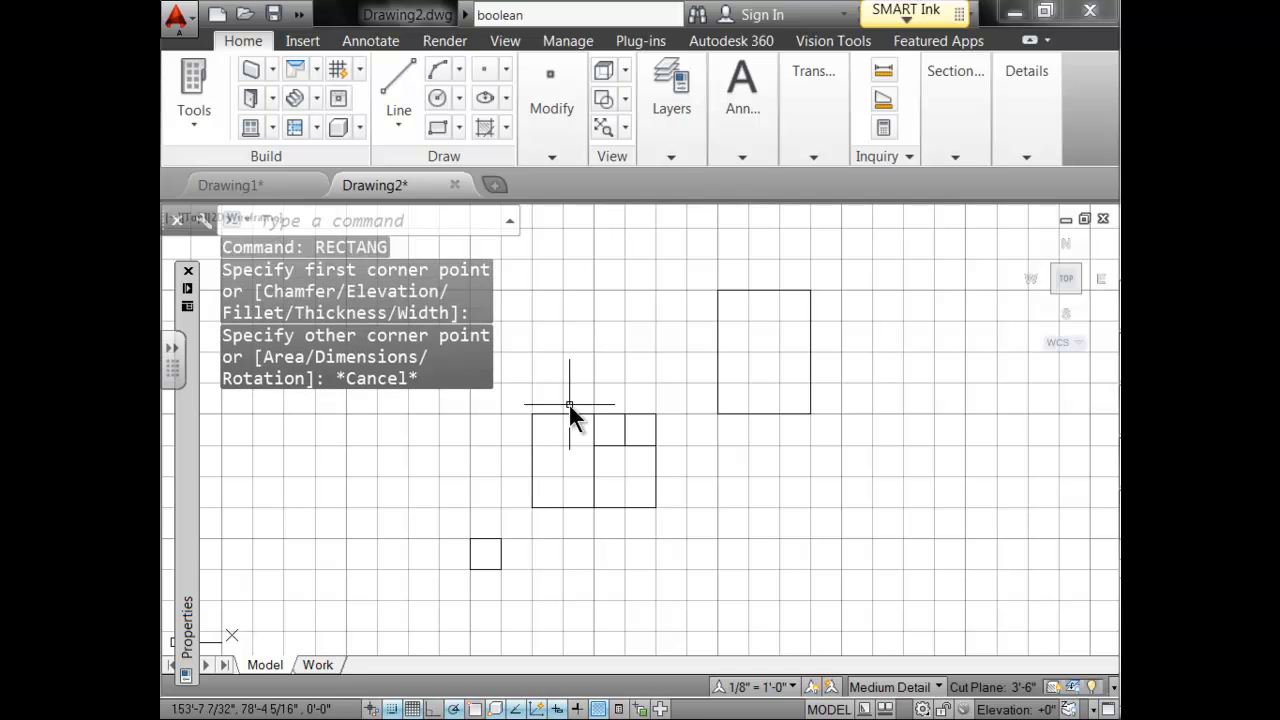
click(569, 415)
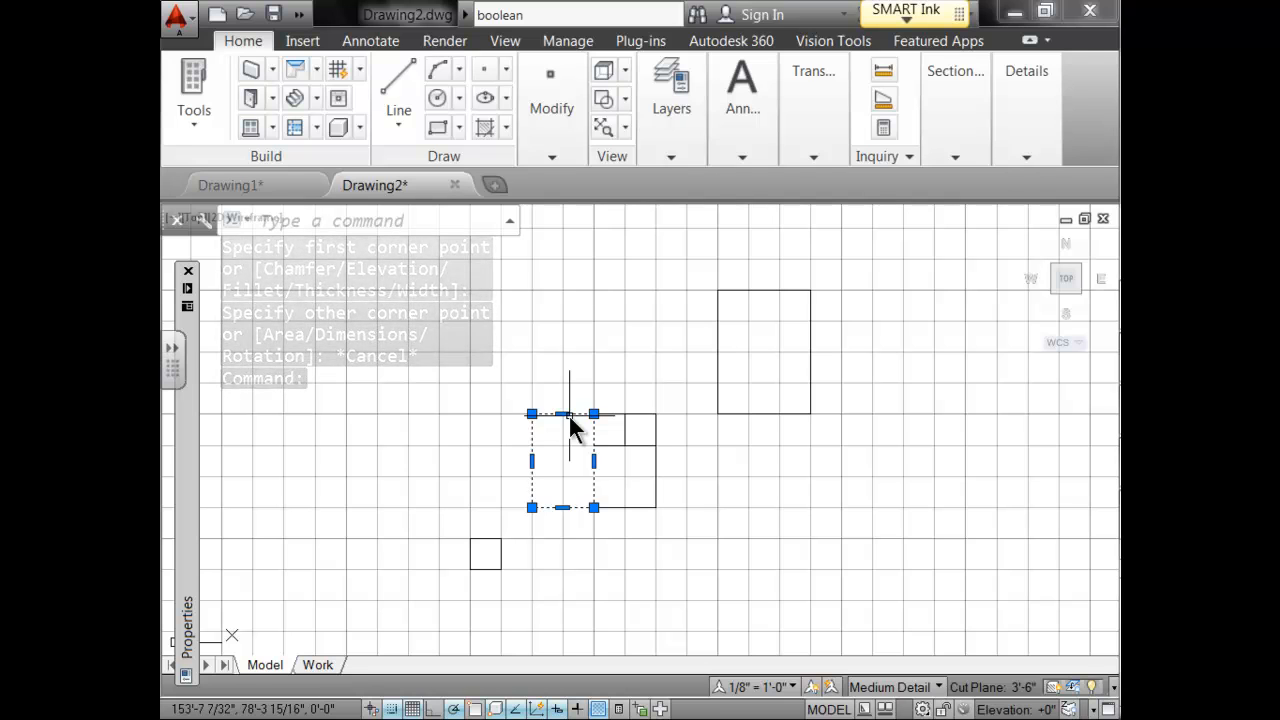
key(Delete)
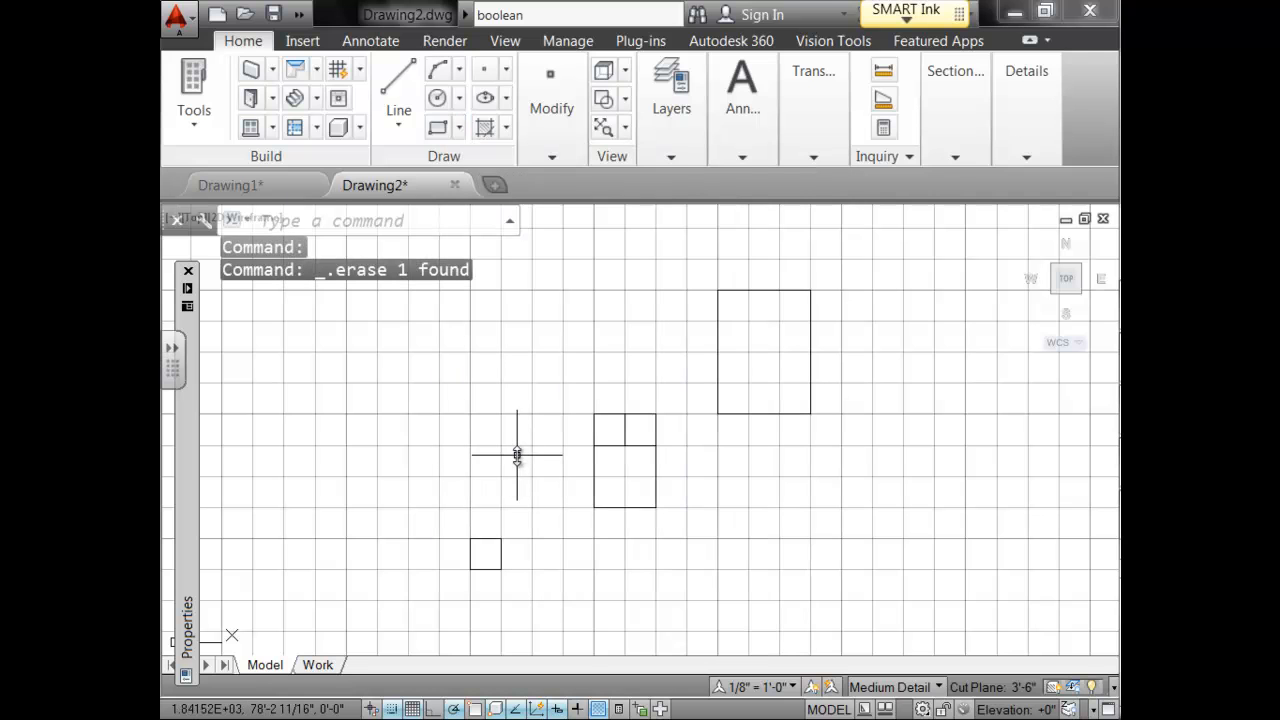
Draw a 3" by 3" square against the left side of the joined 1" and 2" squares.
click(438, 127)
click(655, 507)
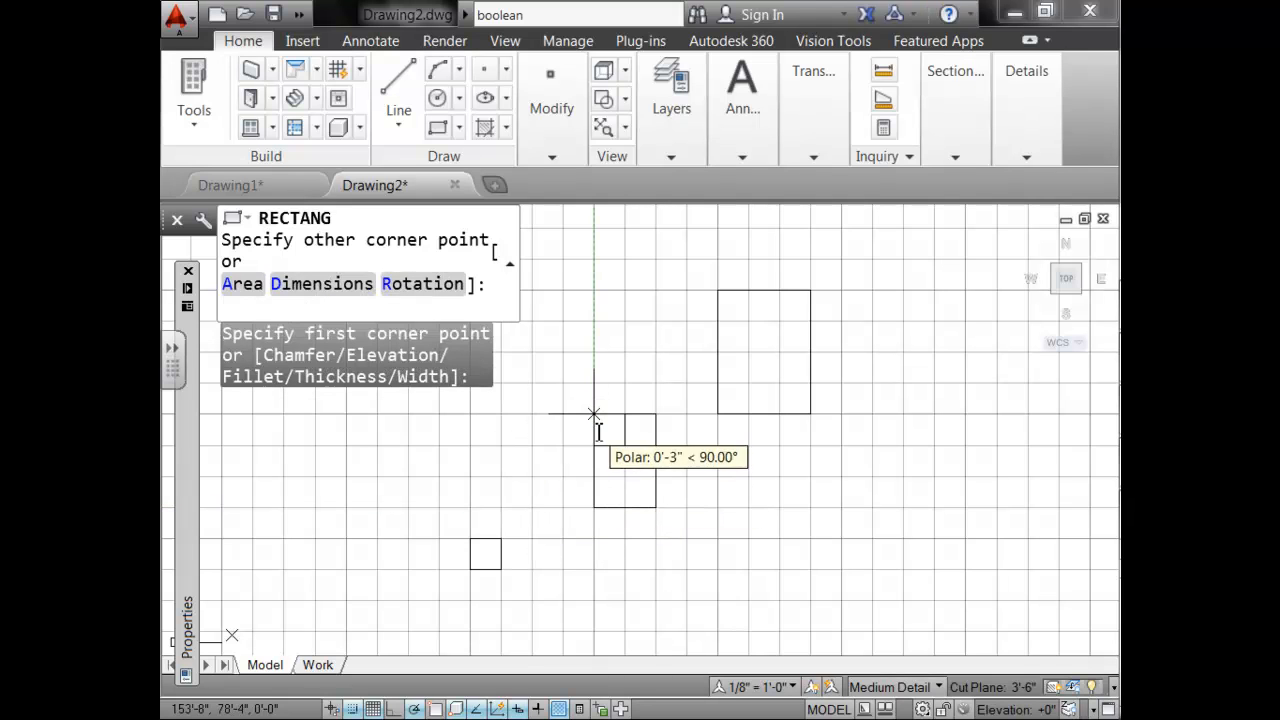
click(501, 413)
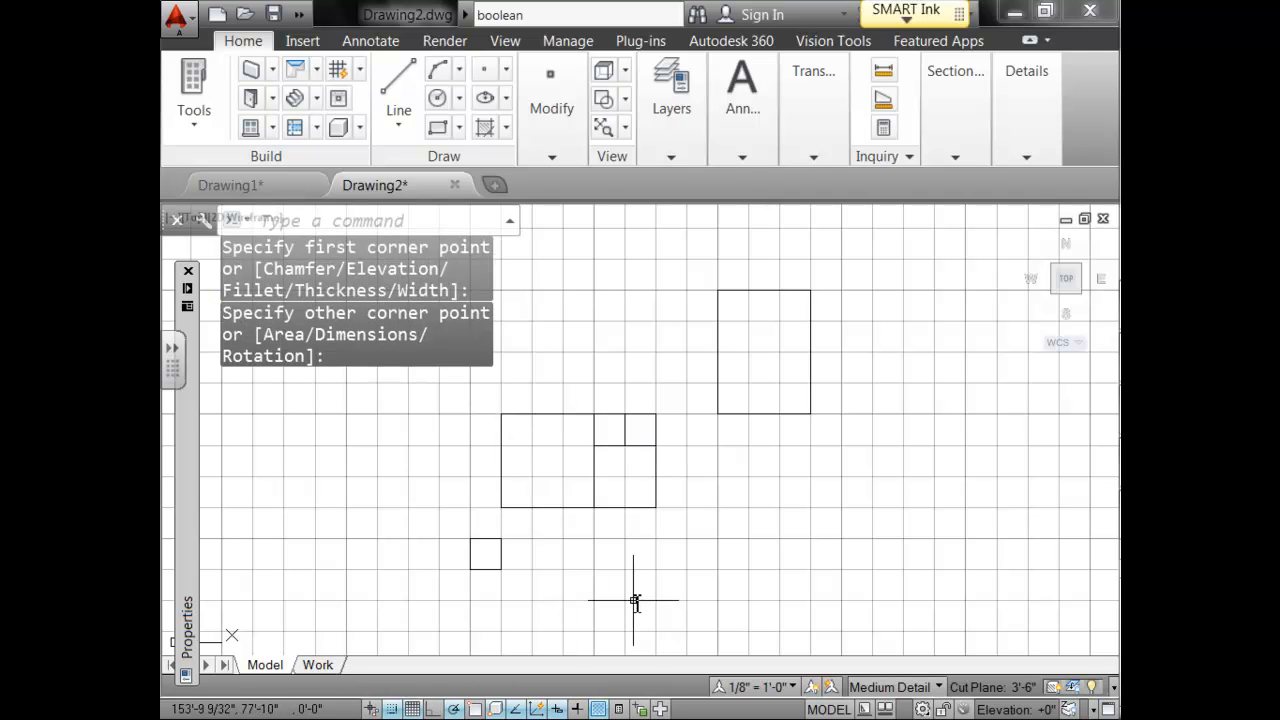
Draw a 5" by 5" square directly above the joined squares, spanning their full width.
click(436, 126)
click(506, 413)
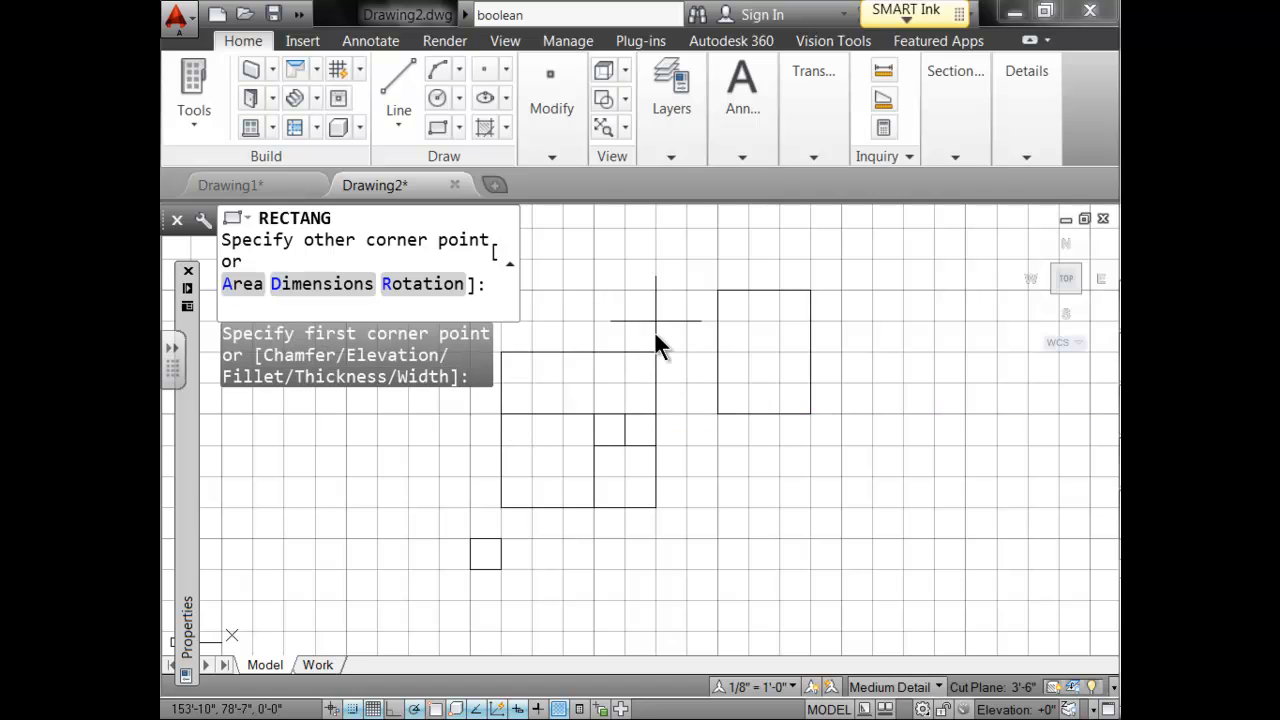
middle_drag(664, 337, 758, 409)
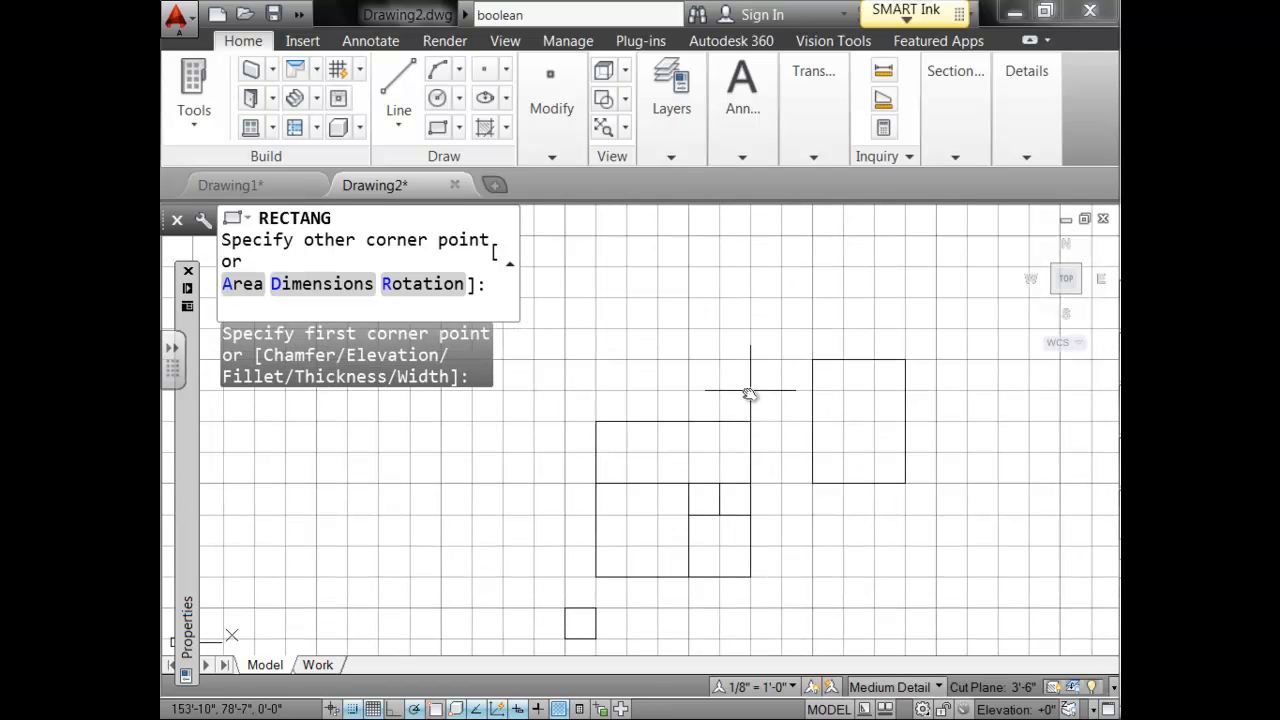
click(752, 328)
right_click(754, 327)
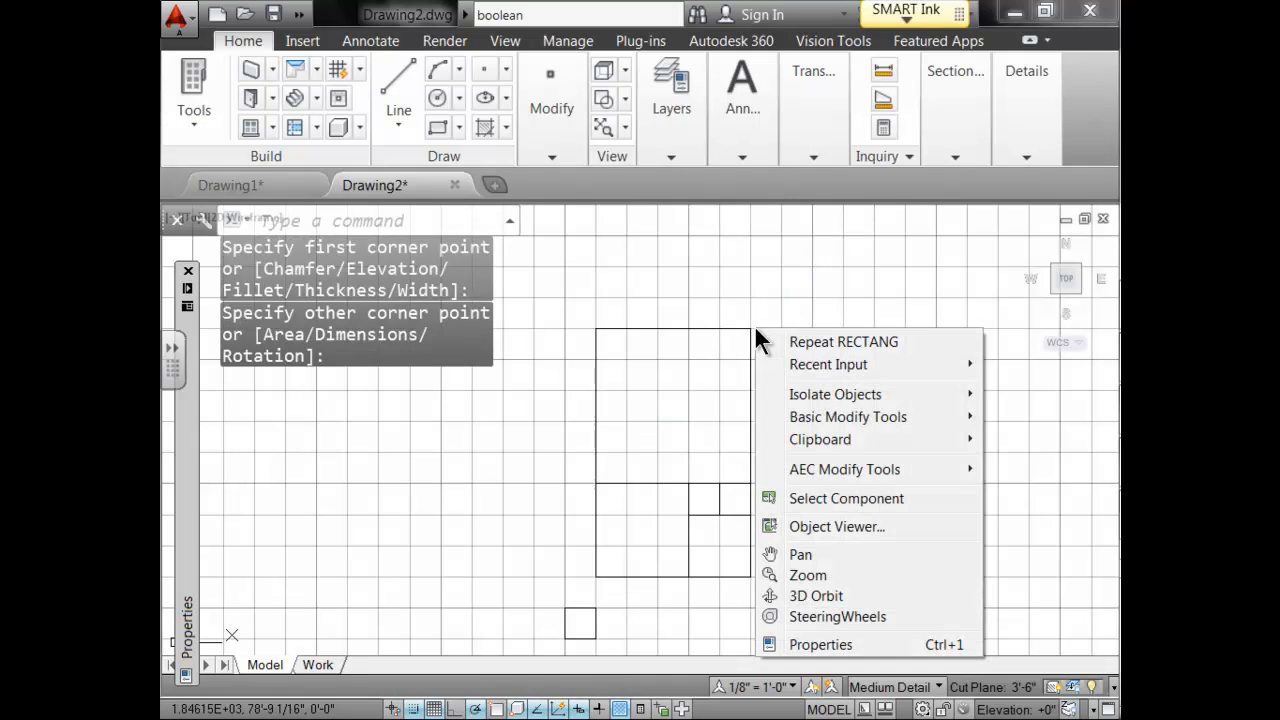
key(Escape)
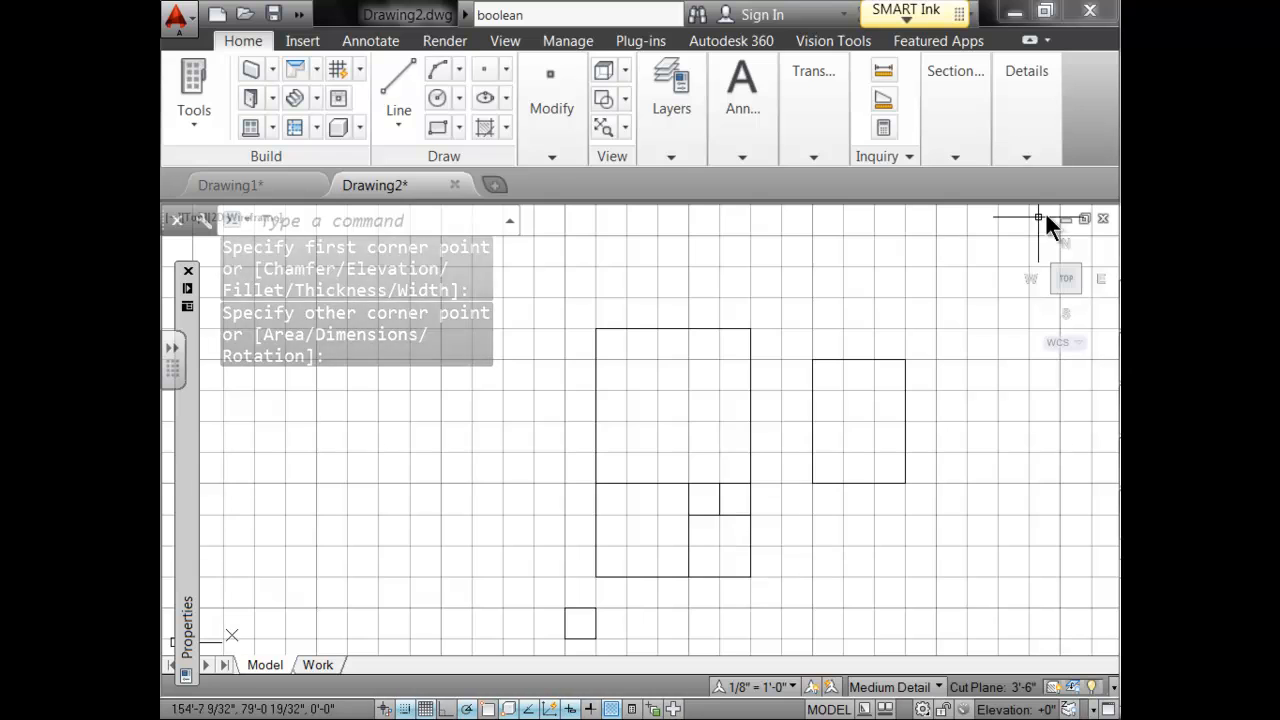
Extrude the right-hand 1" square of the adjoining pair to a height of 37".
click(1051, 291)
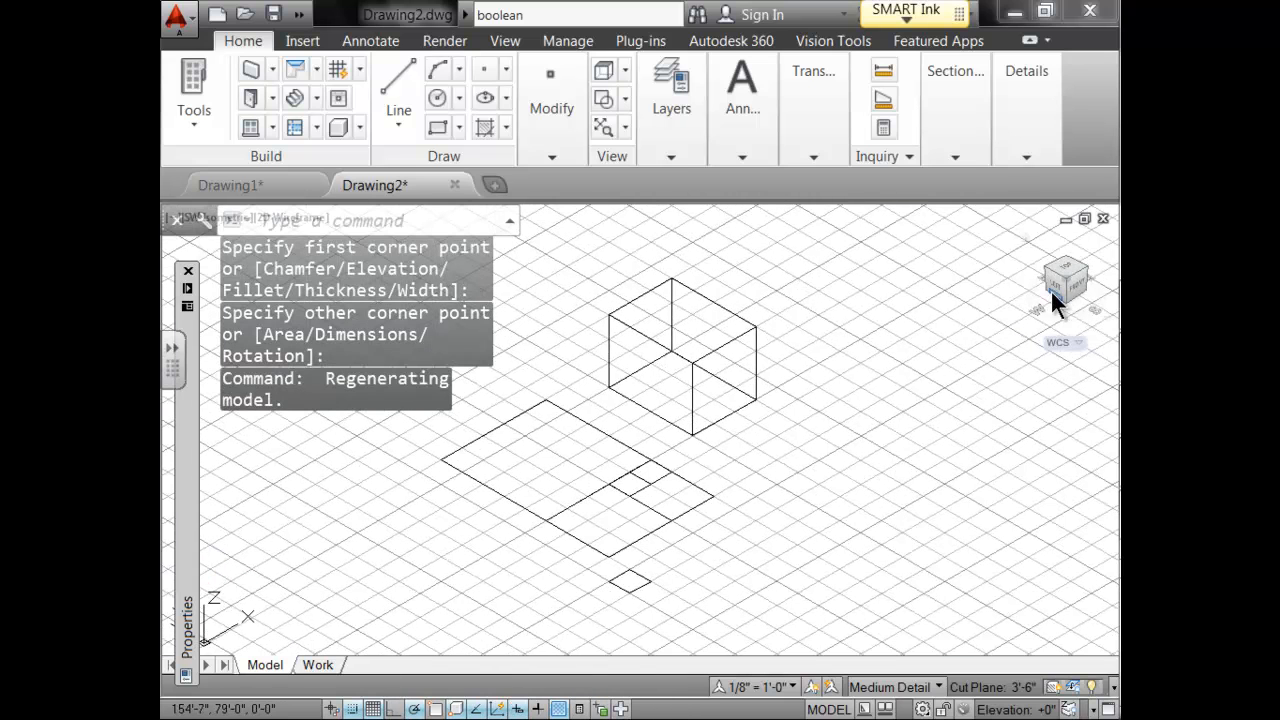
click(636, 489)
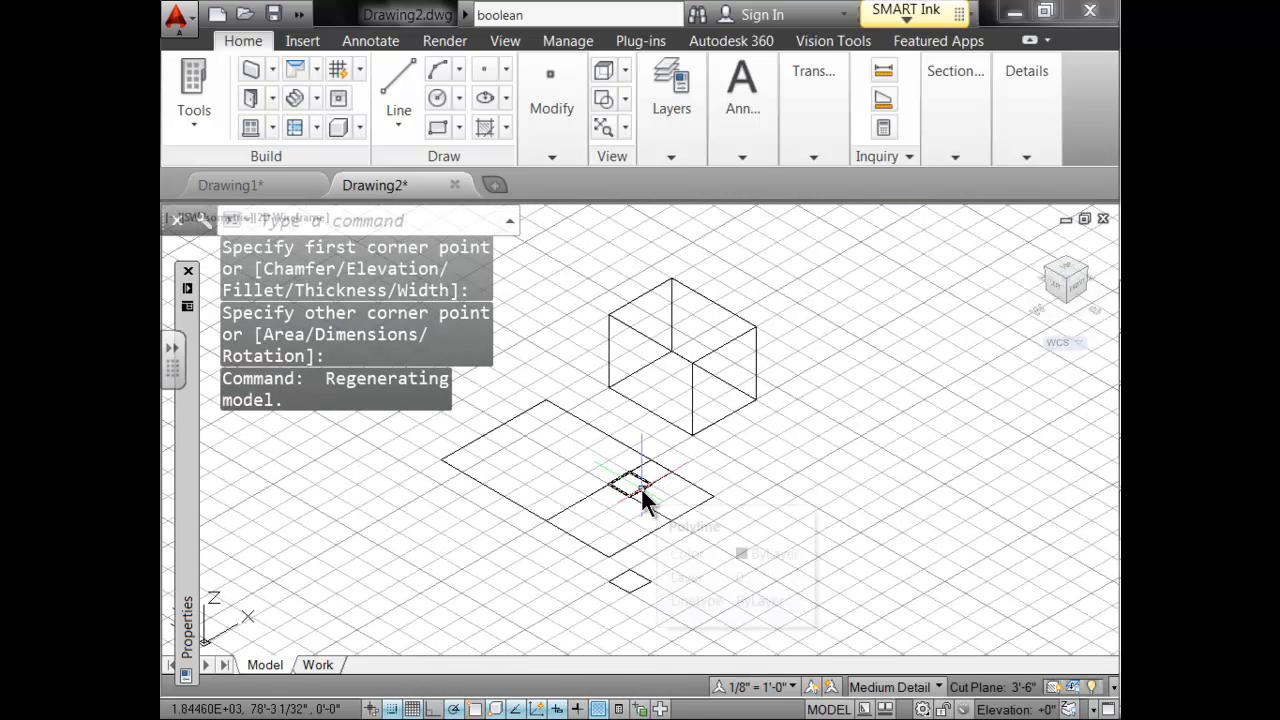
key(Escape)
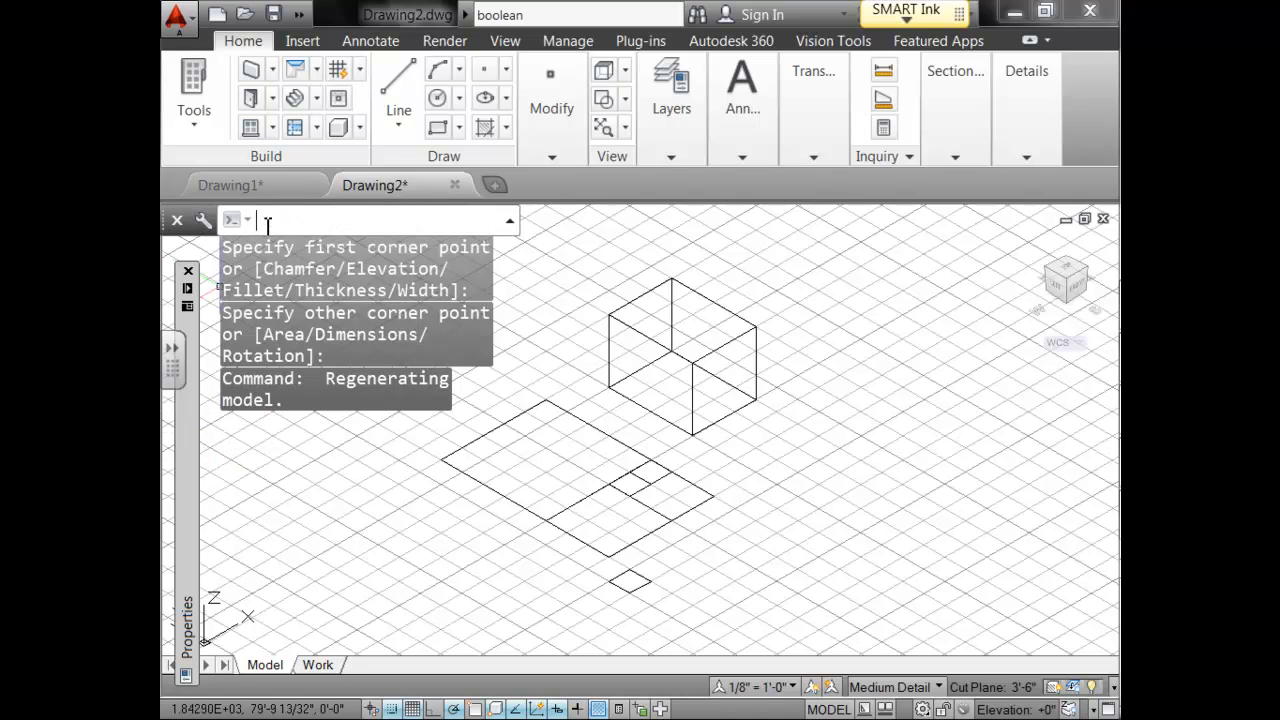
text(extr)
key(Return)
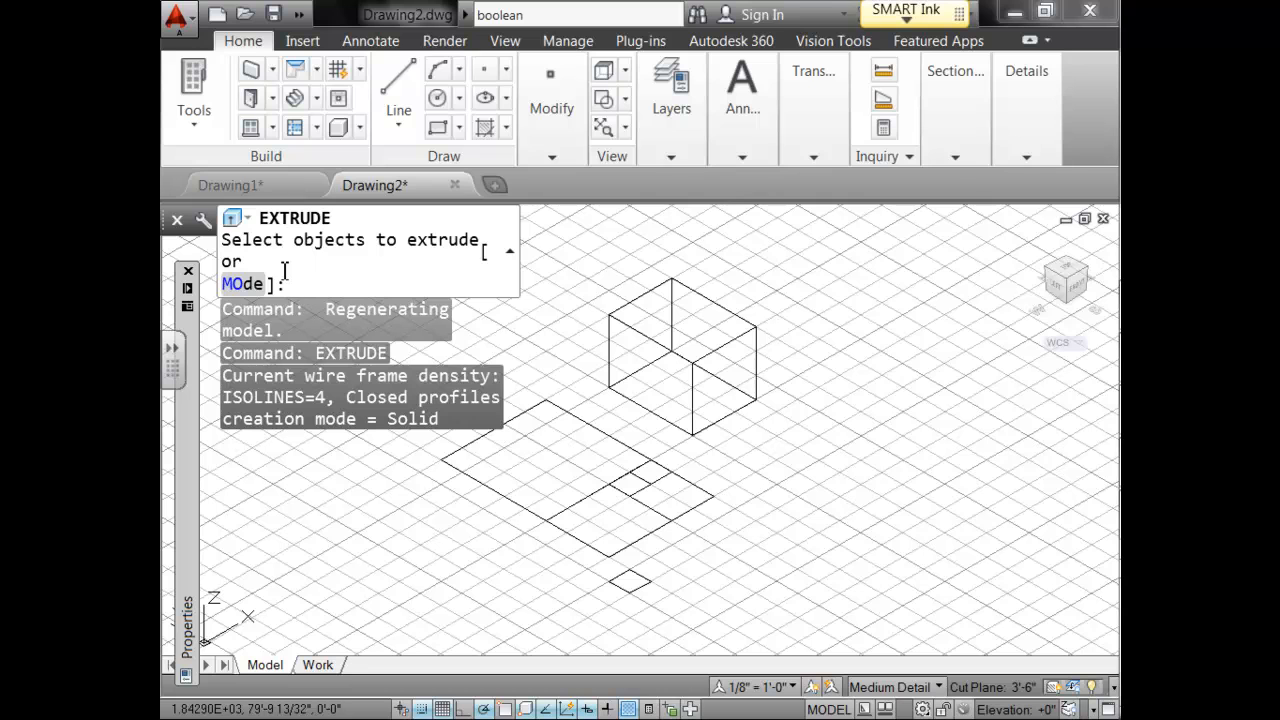
click(641, 479)
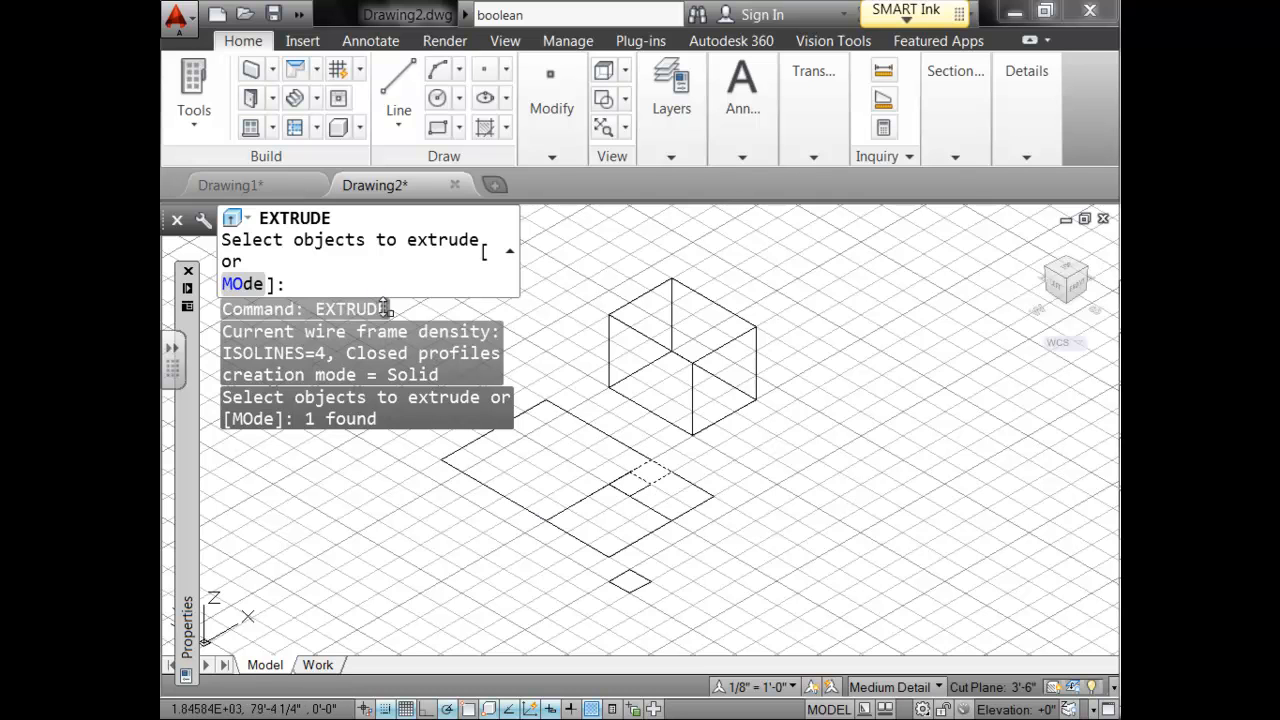
key(Return)
text(37")
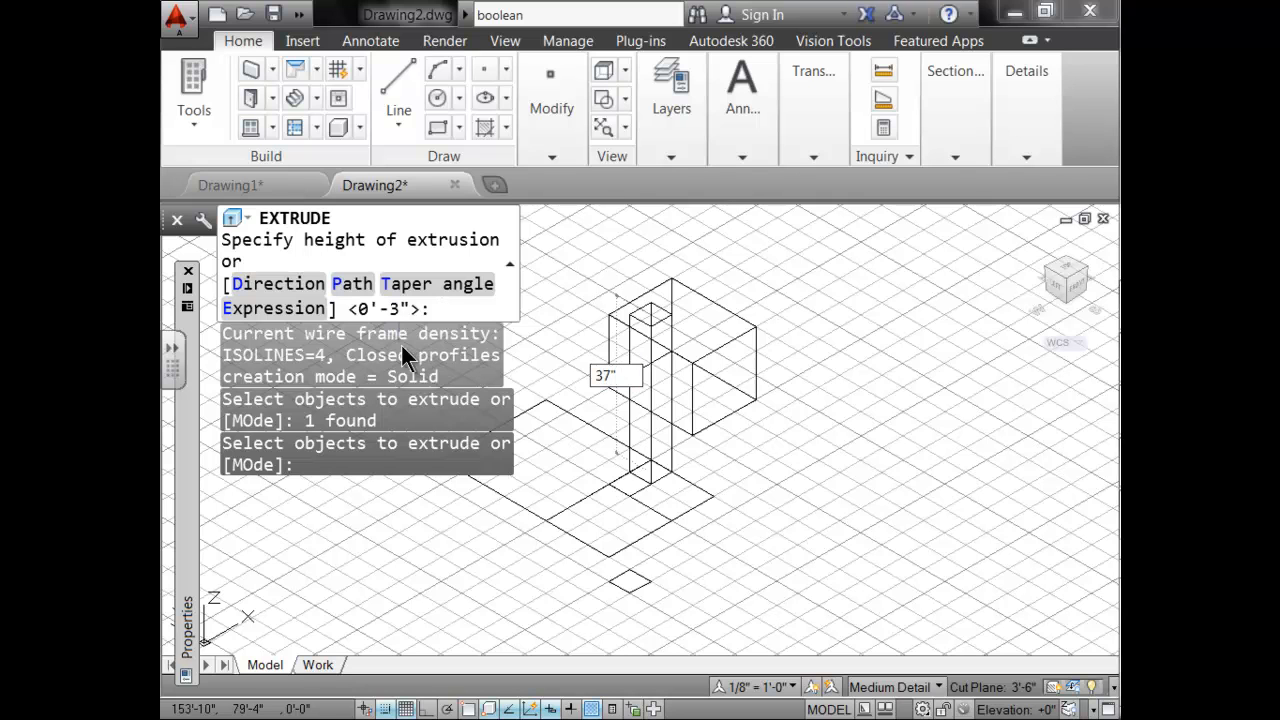
key(Return)
Extrude the 5" by 5" square to a height of 3'-1".
scroll(671, 467, down, 5)
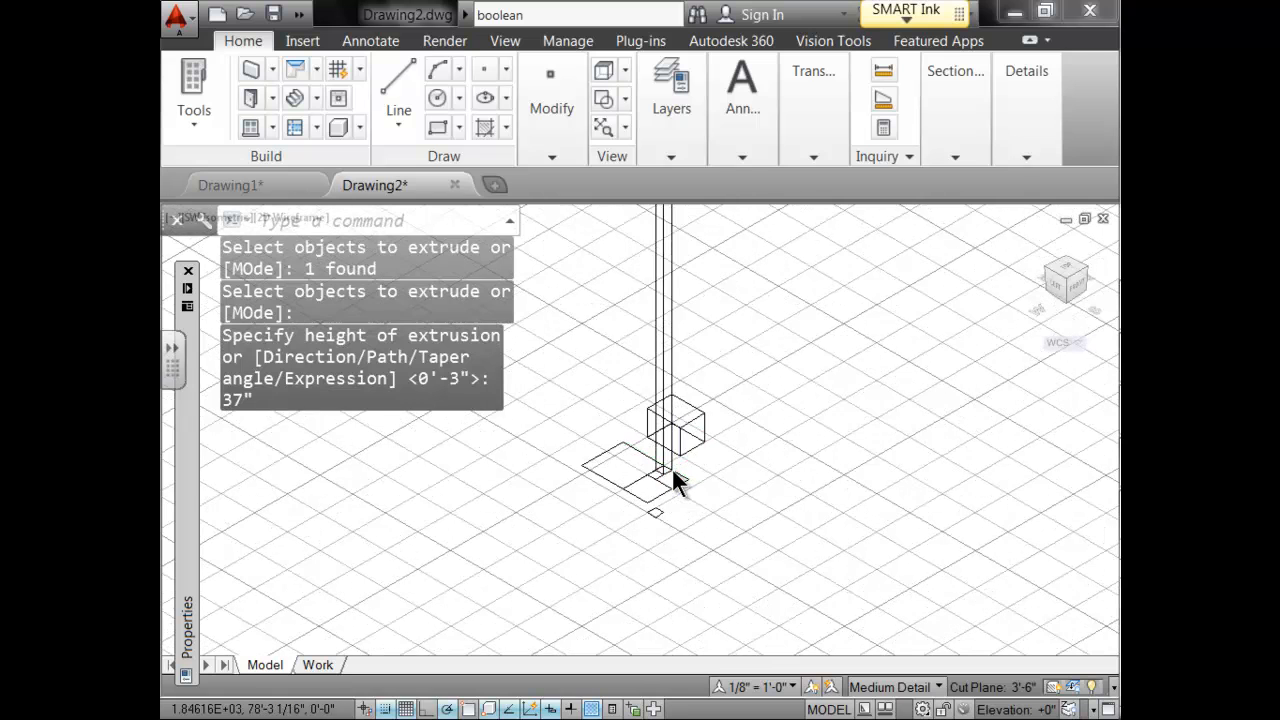
click(634, 478)
click(304, 220)
text(extrude)
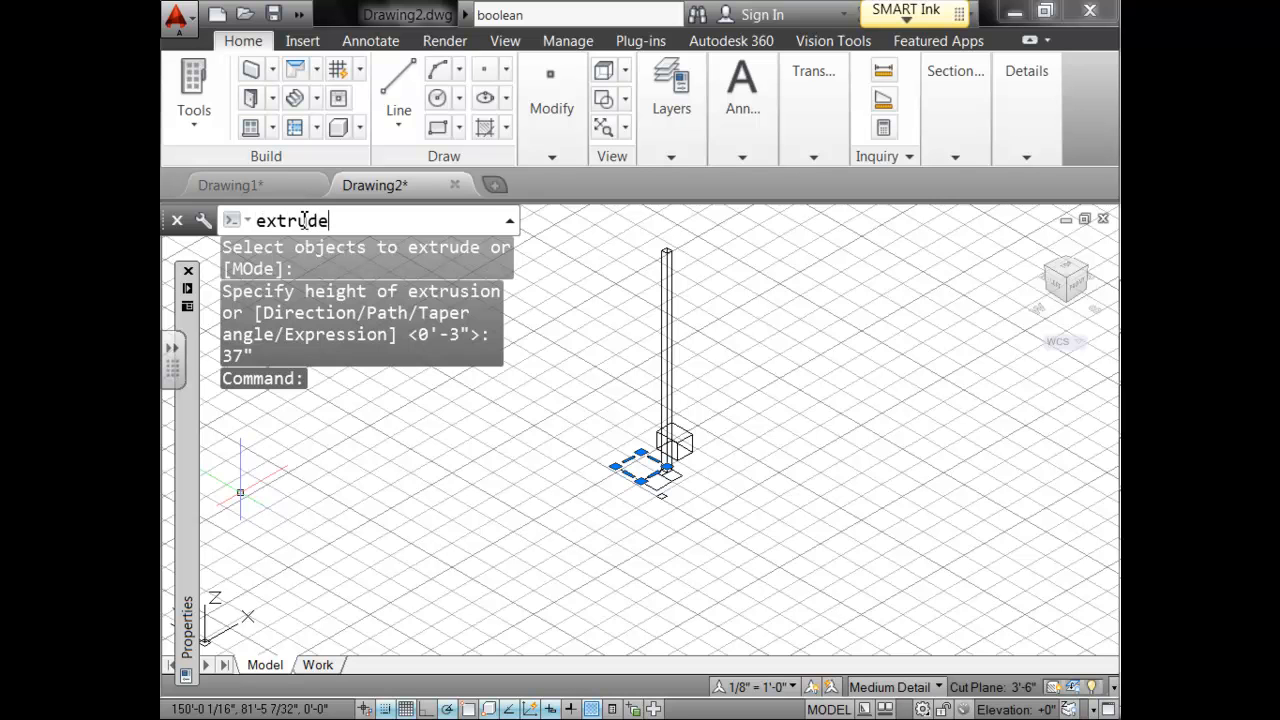
key(Return)
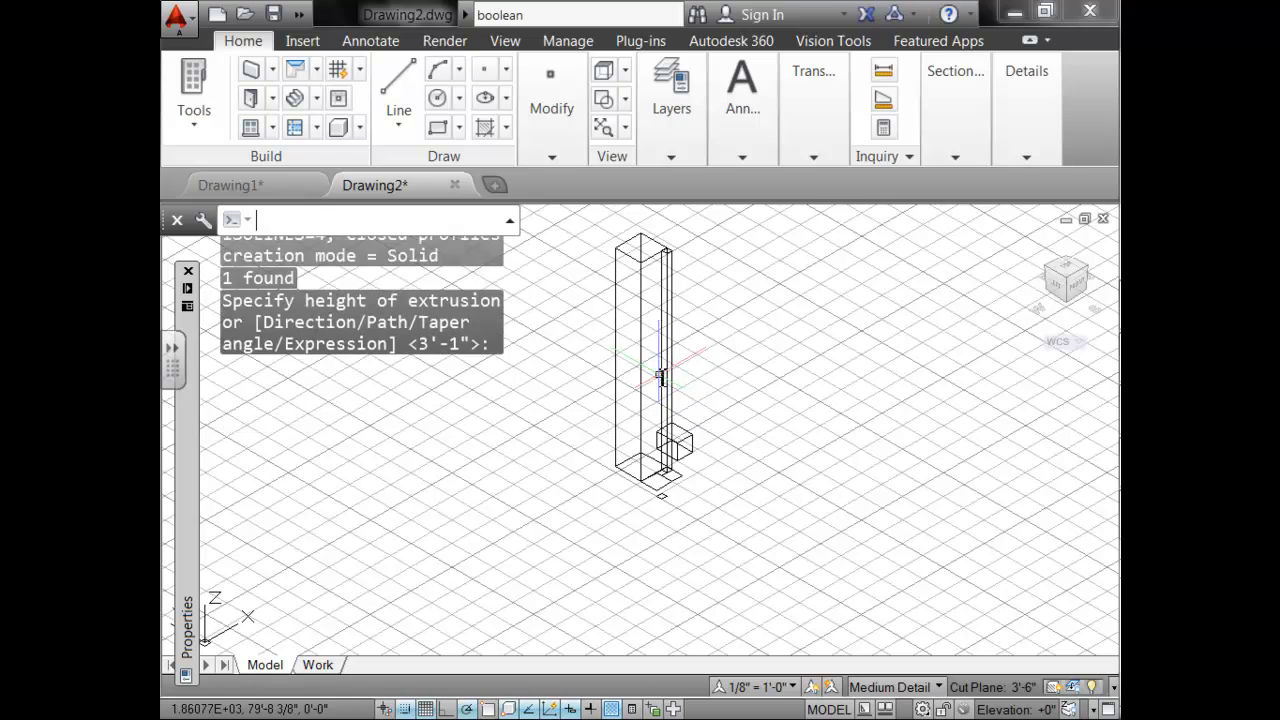
Delete the tall solid extruded from the 5" by 5" square.
click(660, 377)
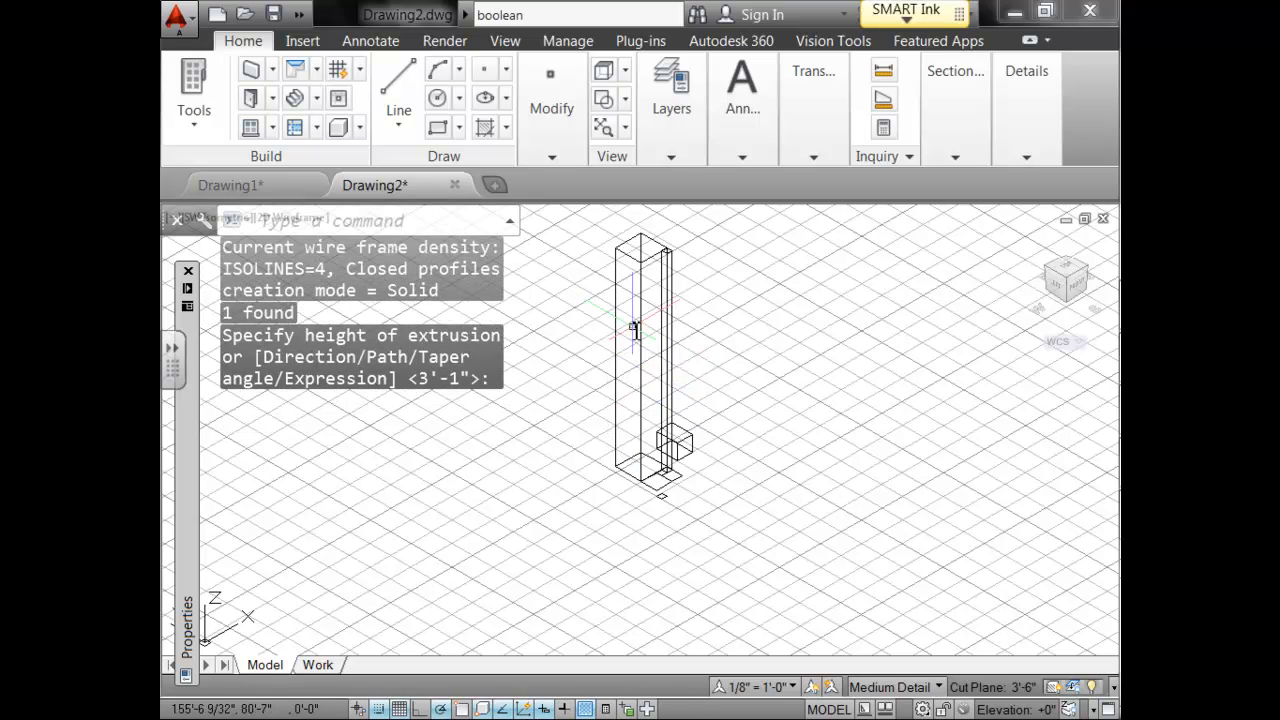
click(631, 262)
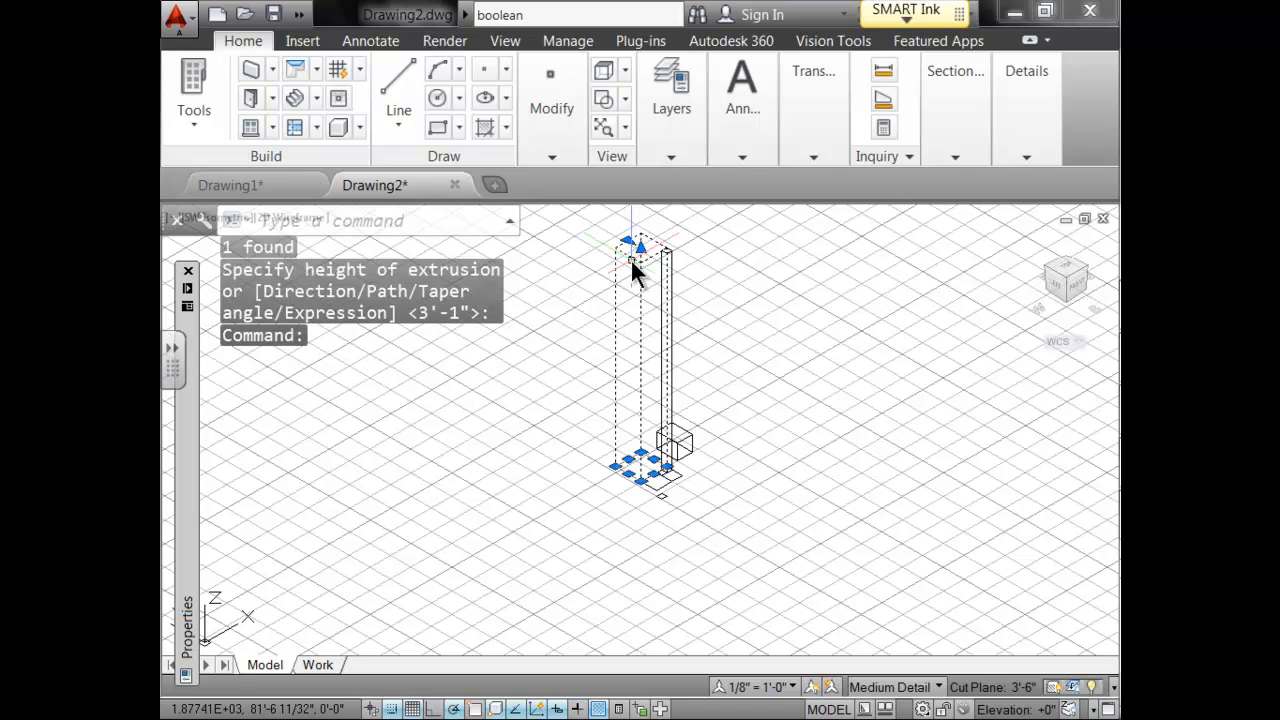
key(Delete)
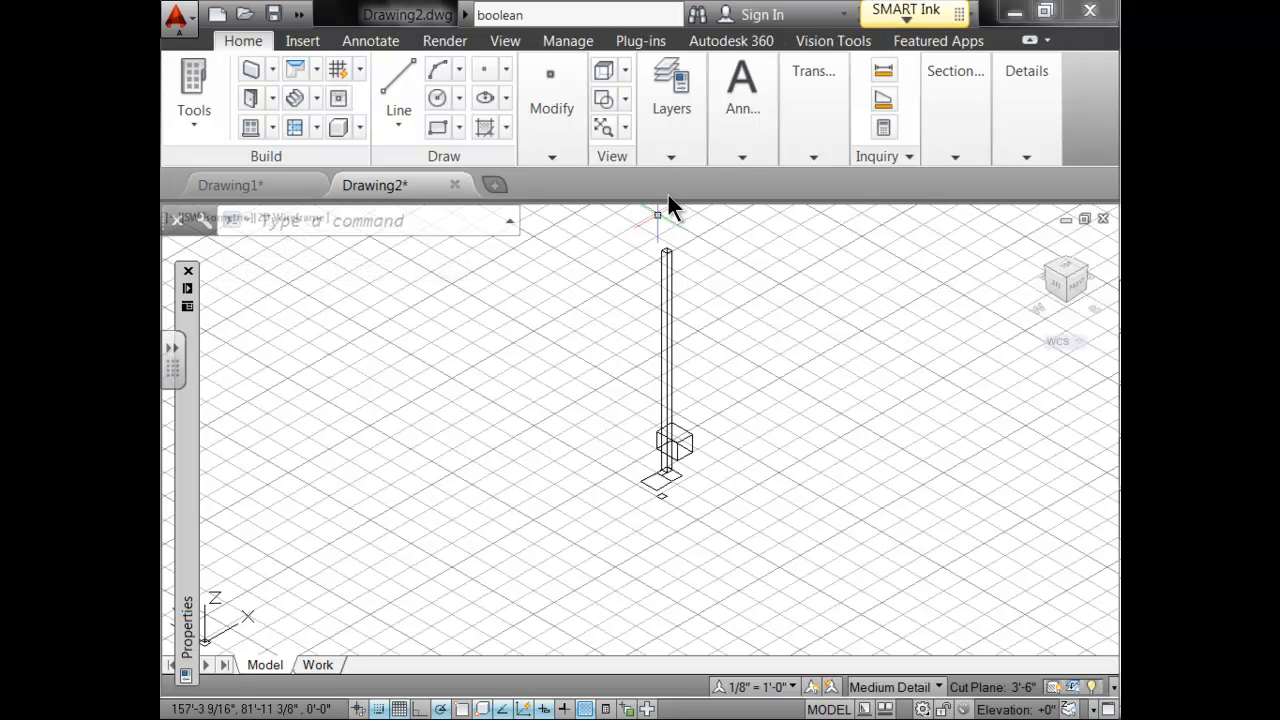
Search the help for "undo", view the UNDO (Command) article, and return to the drawing.
mouse_move(1114, 119)
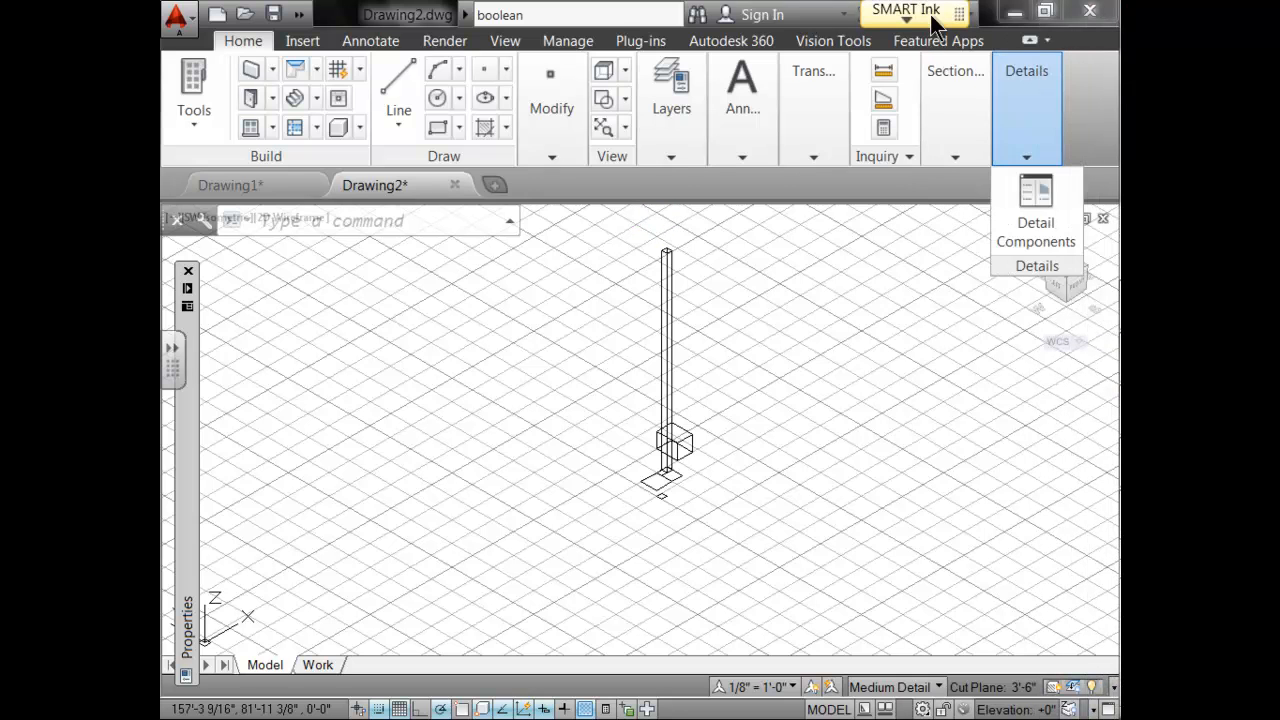
drag(584, 15, 479, 13)
key(BackSpace)
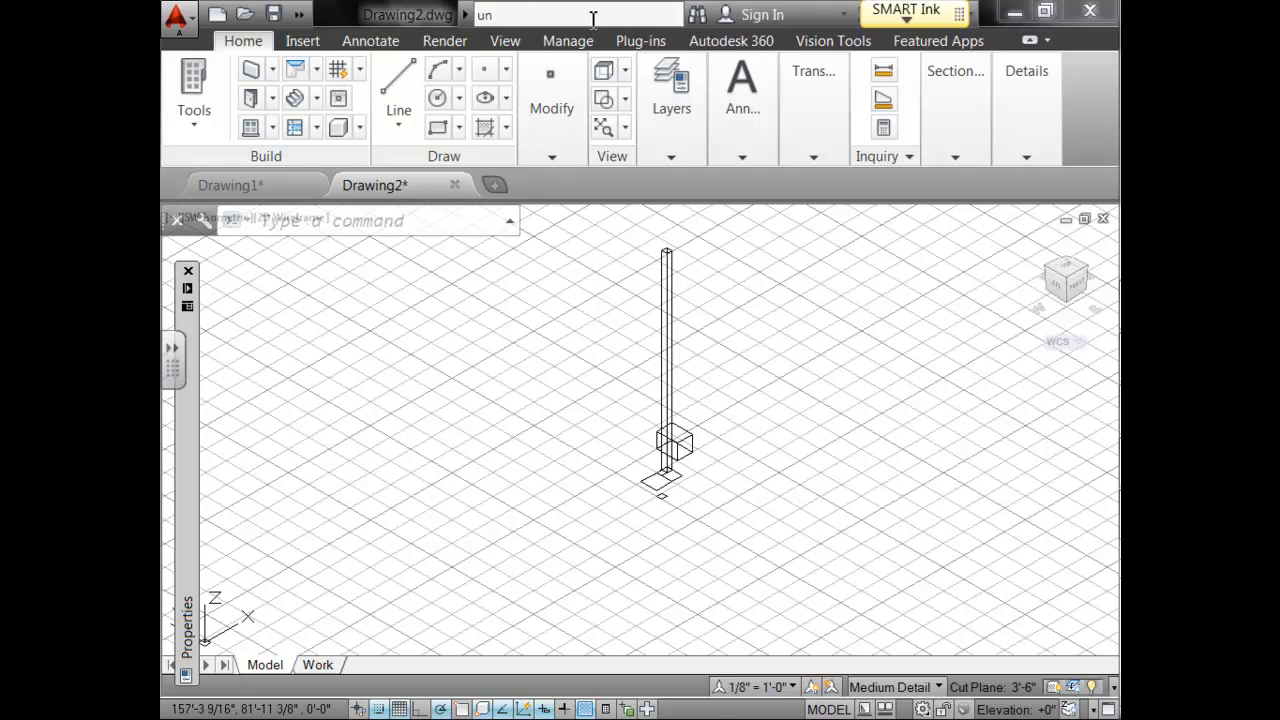
text(undo)
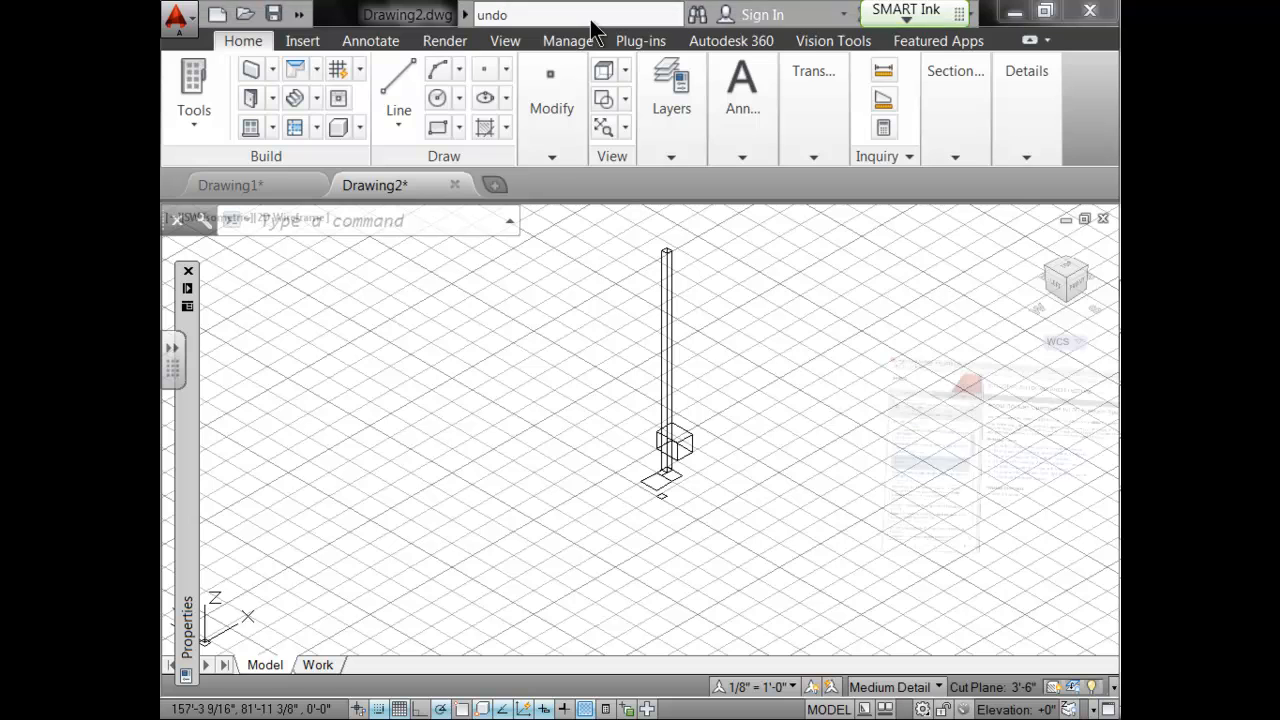
key(Return)
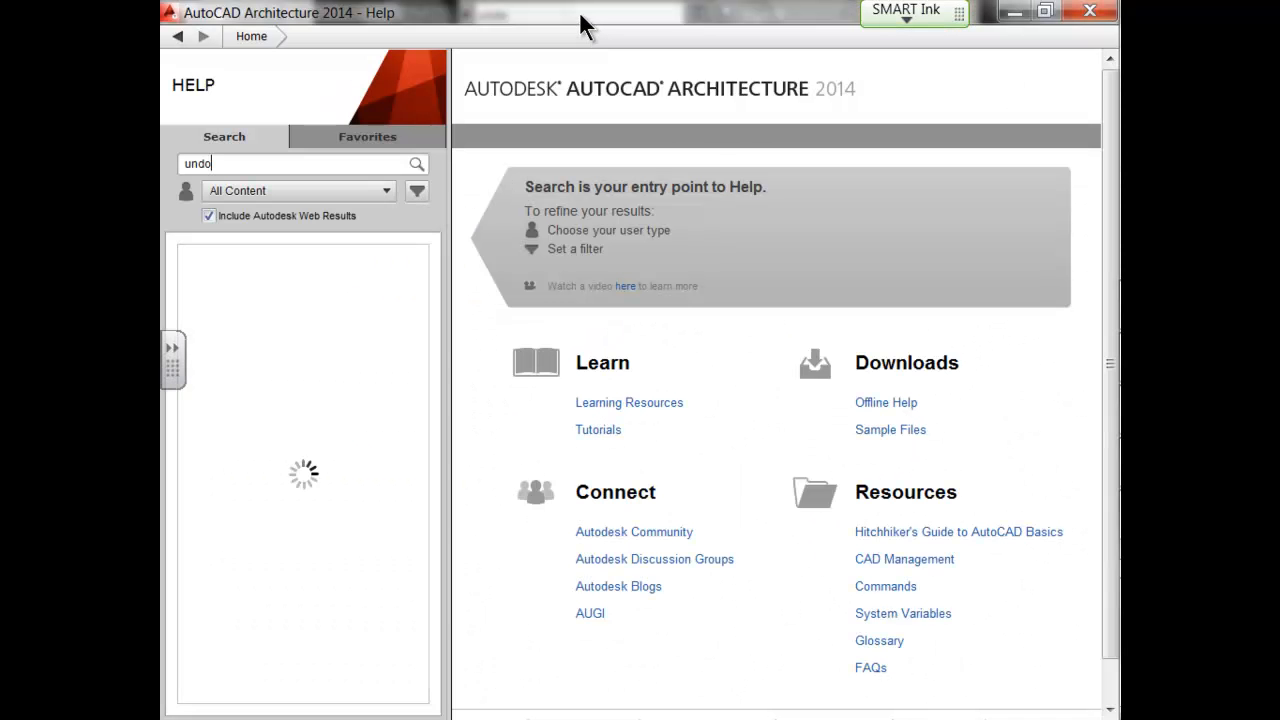
click(255, 288)
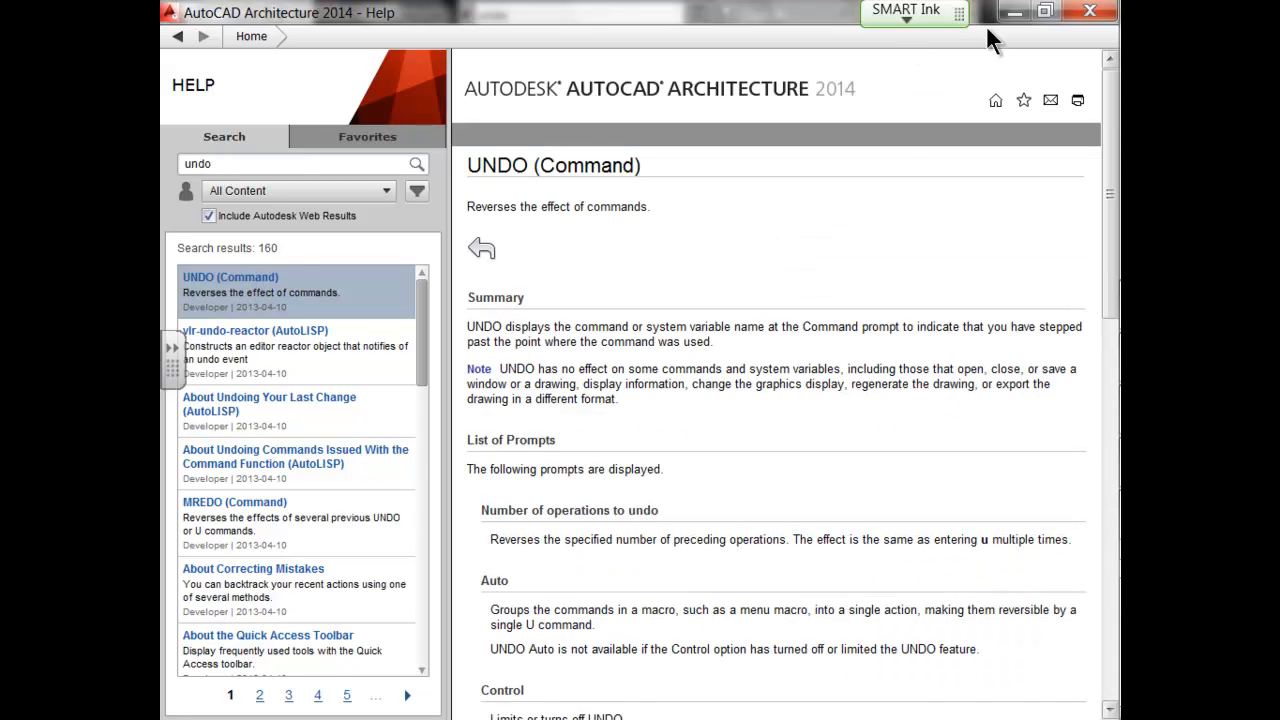
click(1013, 10)
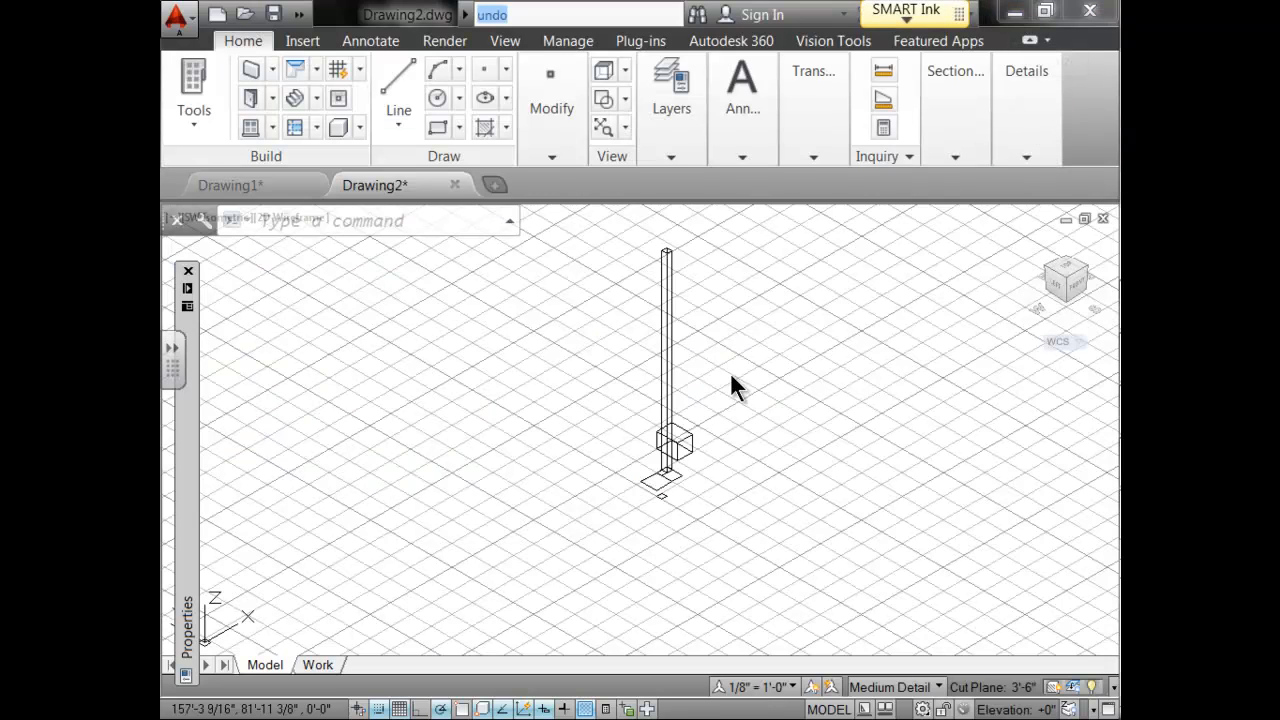
Copy the joined squares together with their extruded column in plan view, using the cluster's lower-left corner as base point.
click(1068, 268)
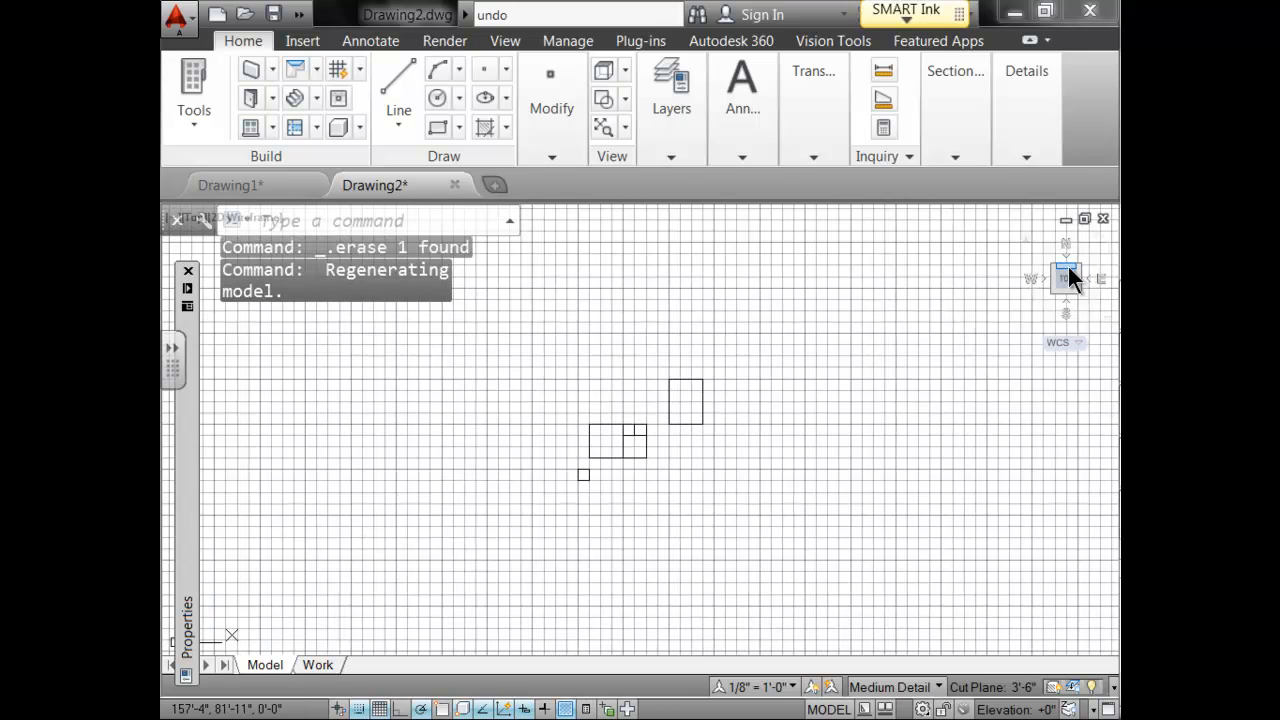
click(1066, 301)
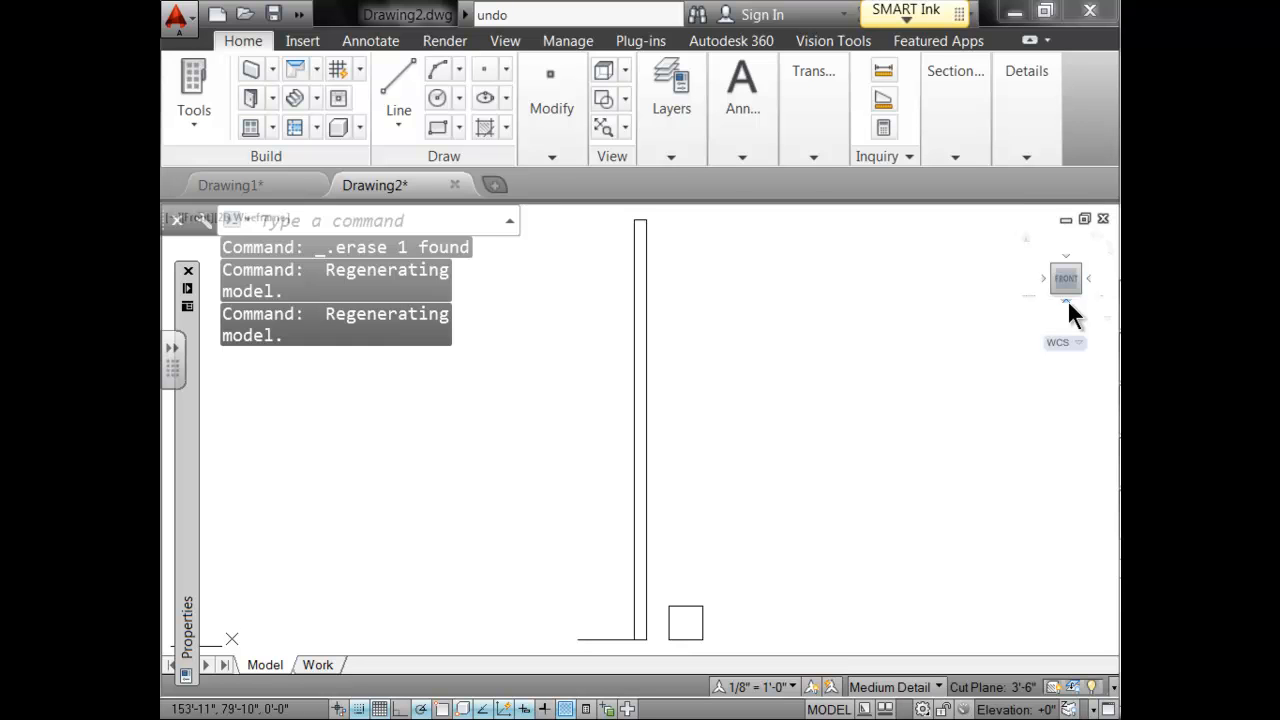
click(1090, 281)
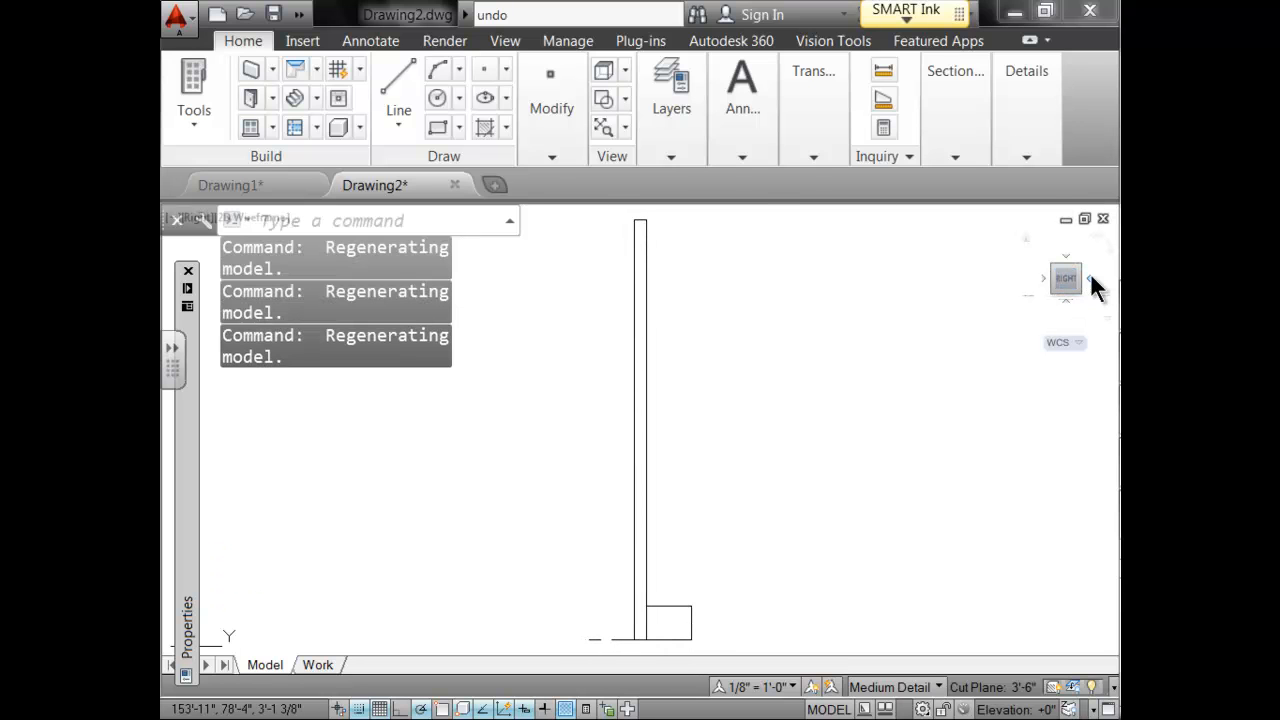
click(1043, 277)
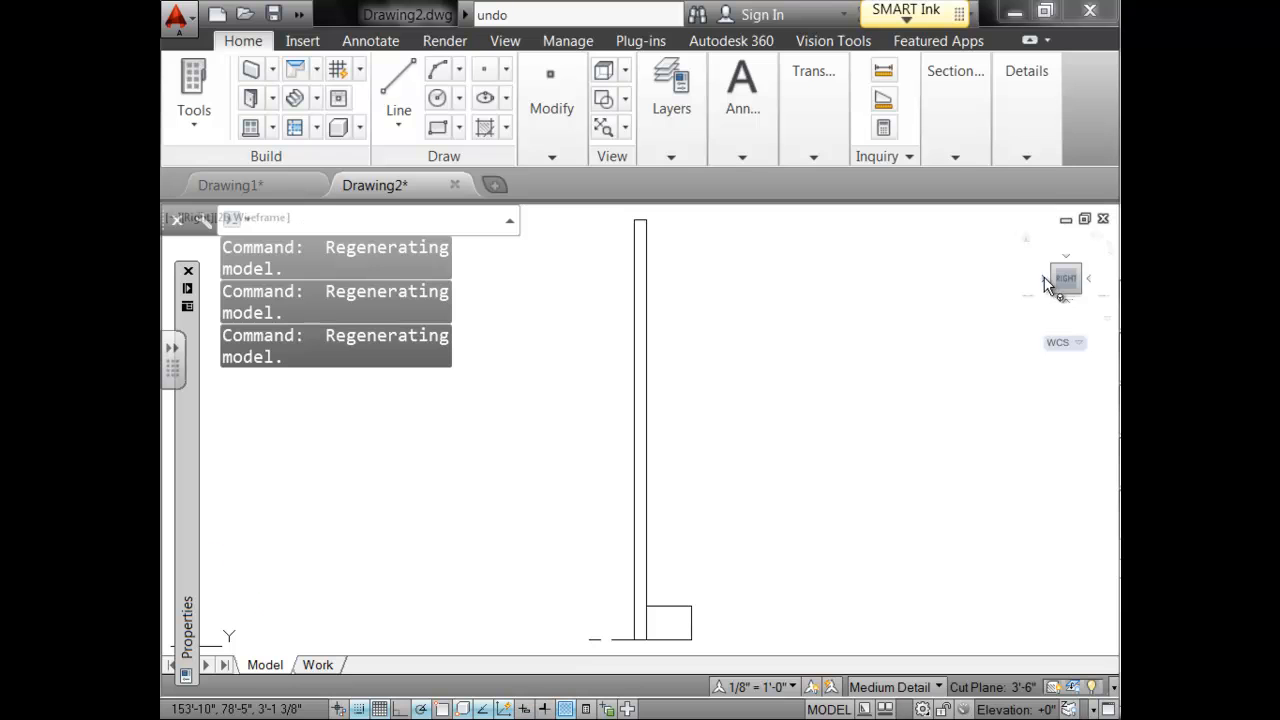
click(1067, 255)
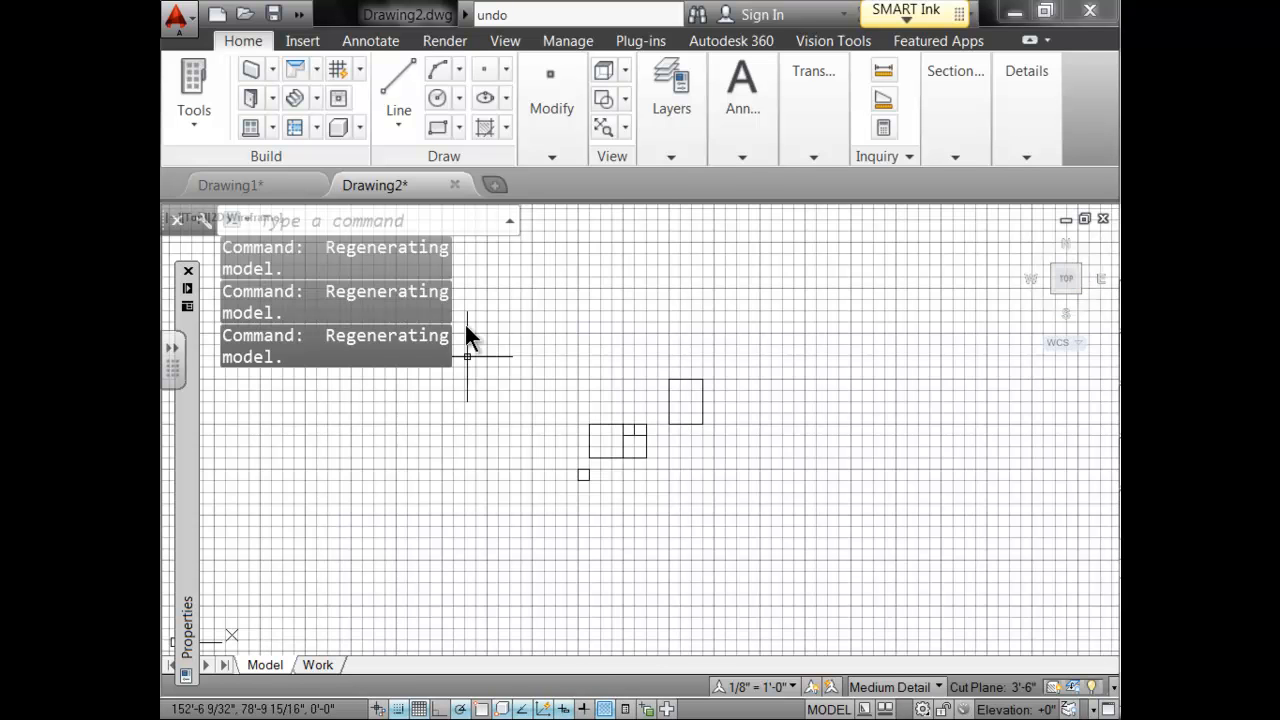
click(545, 384)
click(705, 478)
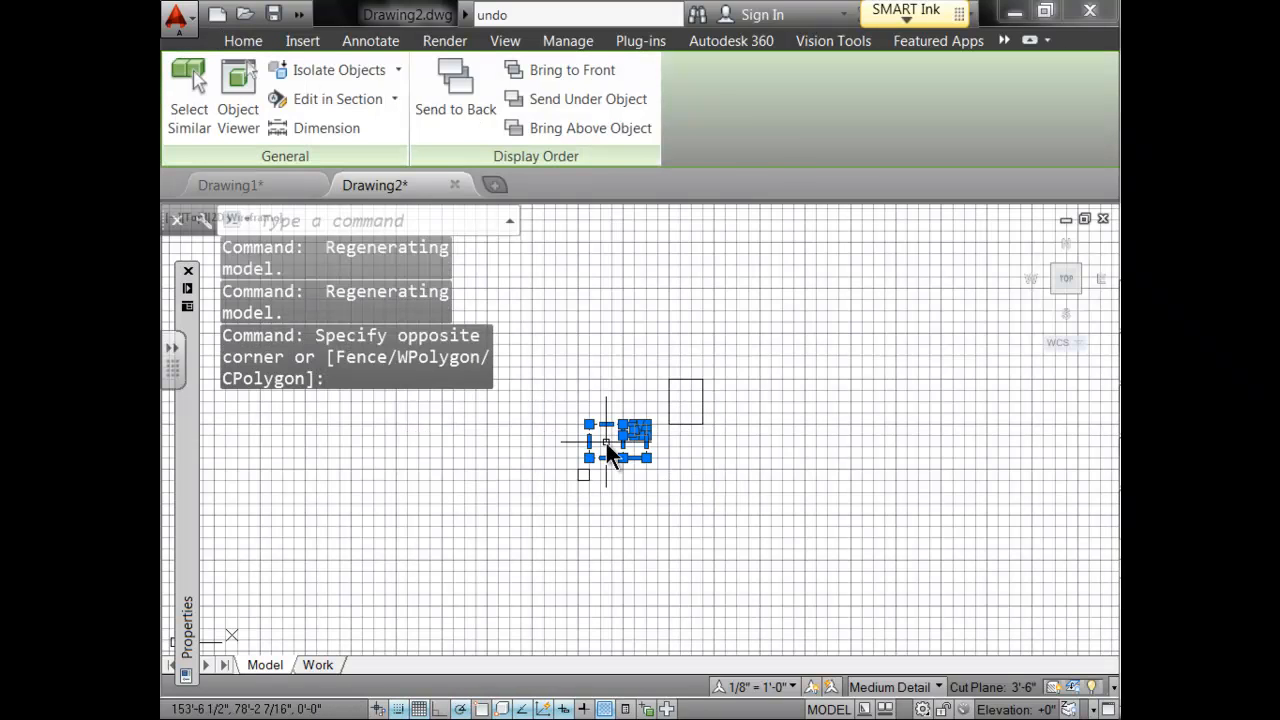
right_click(607, 447)
mouse_move(746, 236)
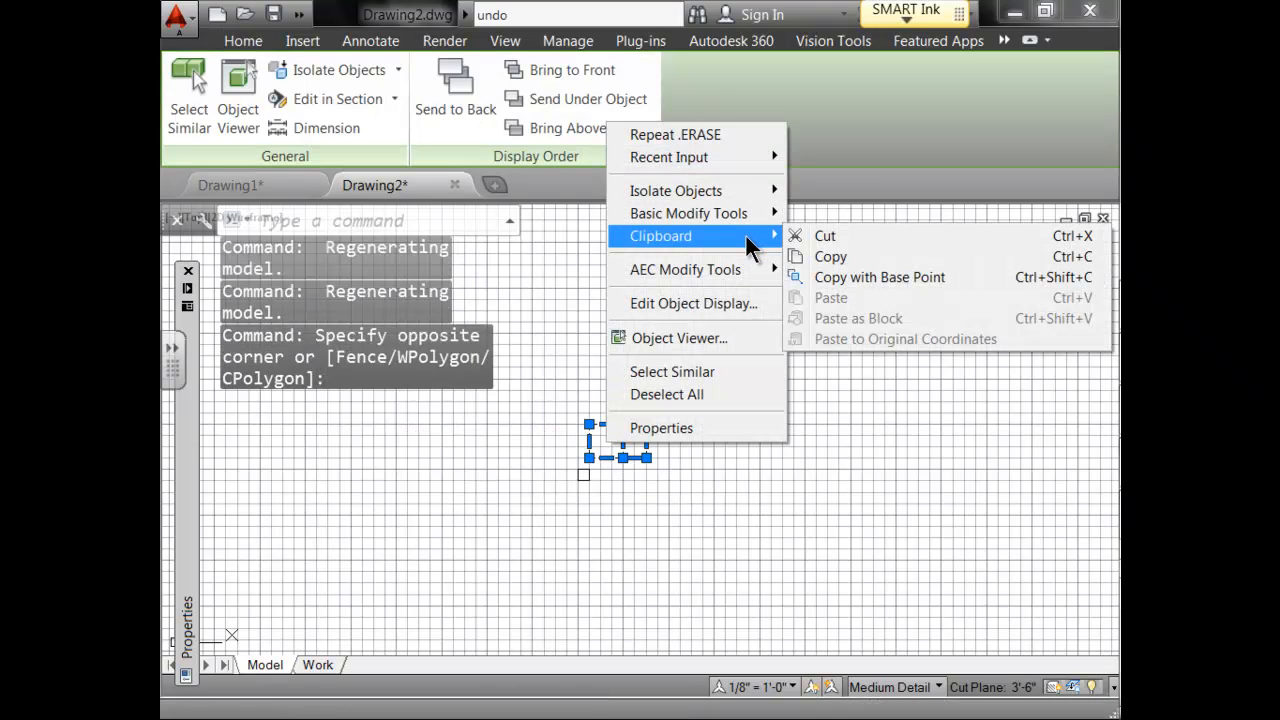
click(862, 277)
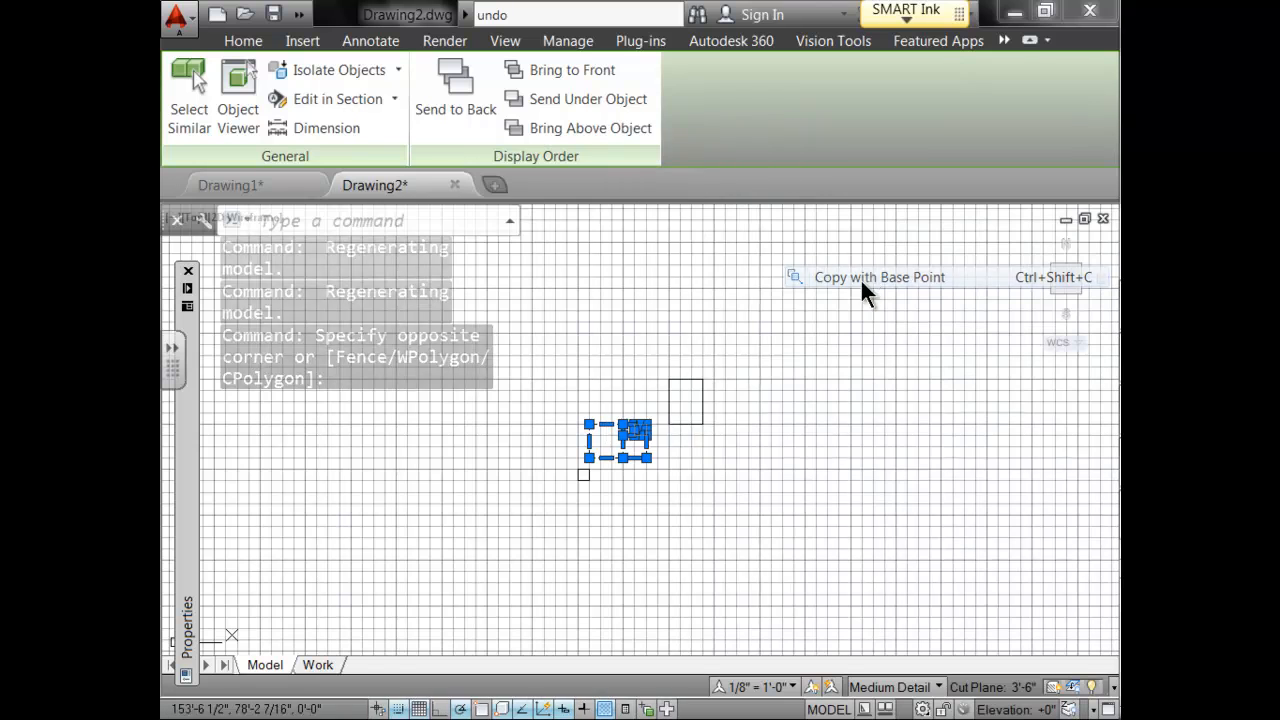
click(587, 456)
Paste the copied cluster of squares and column to the right of the separate extruded box.
right_click(695, 446)
mouse_move(808, 242)
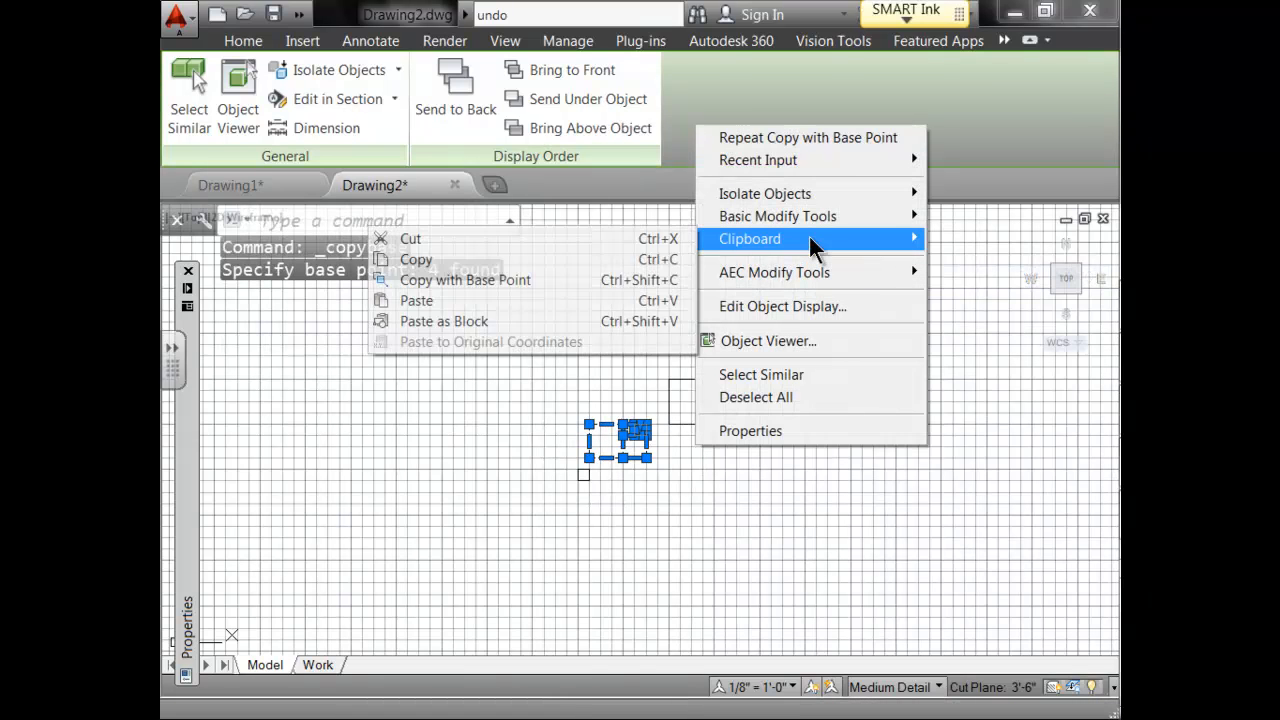
click(543, 300)
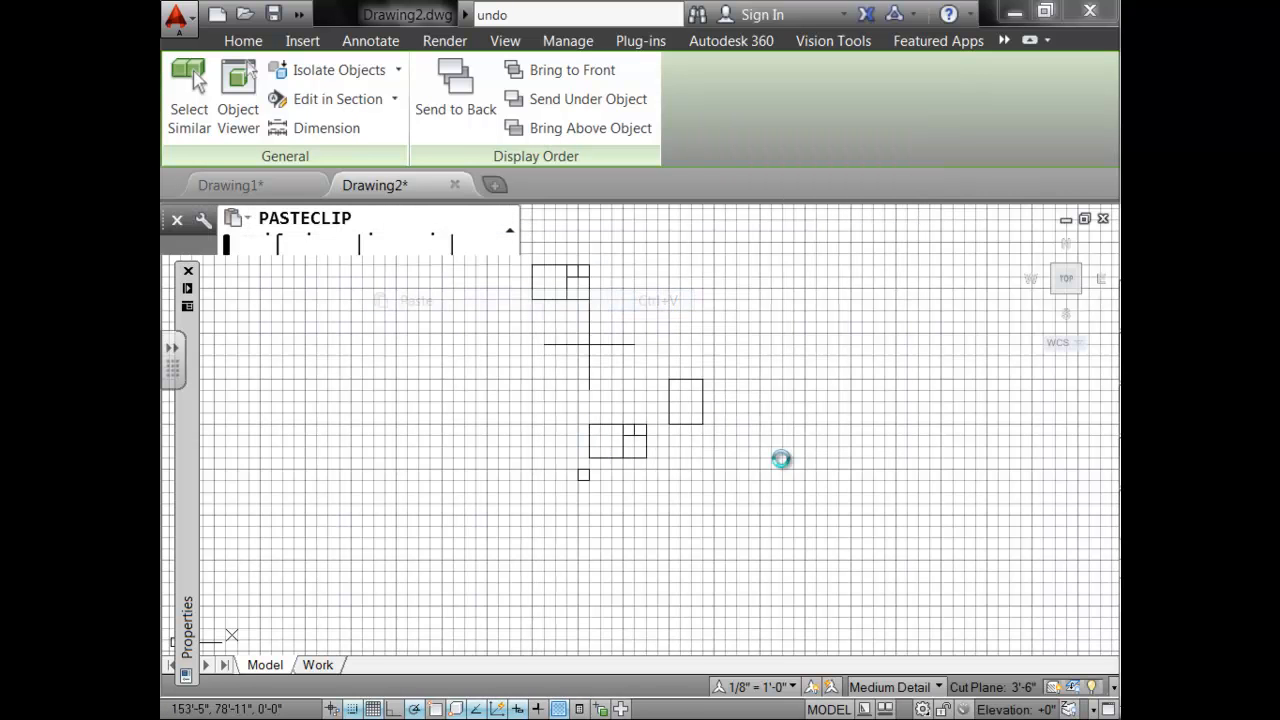
click(760, 390)
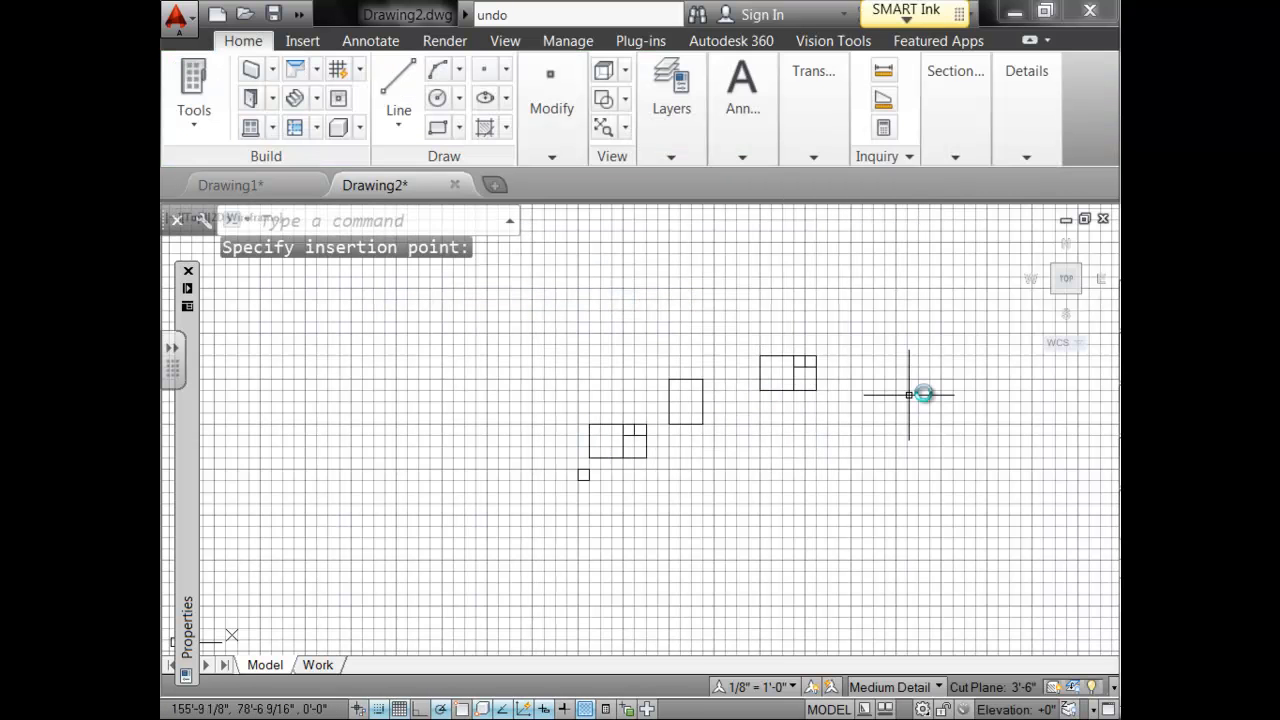
click(1053, 290)
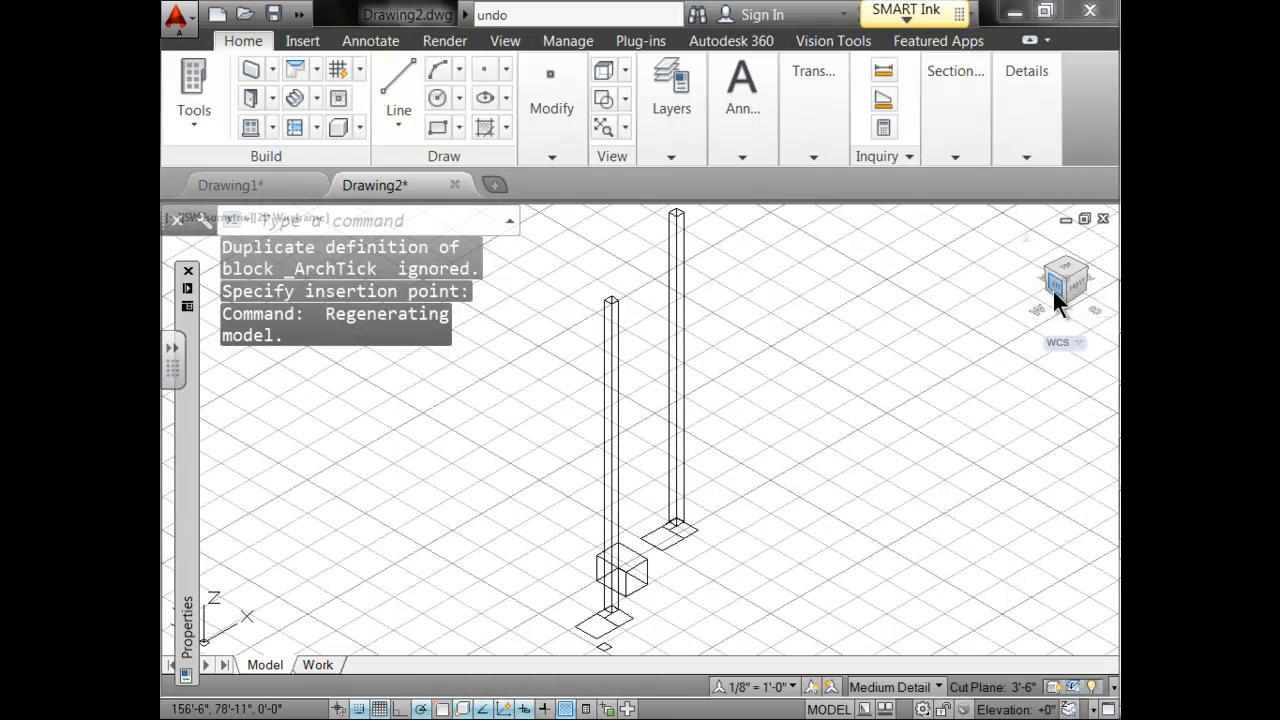